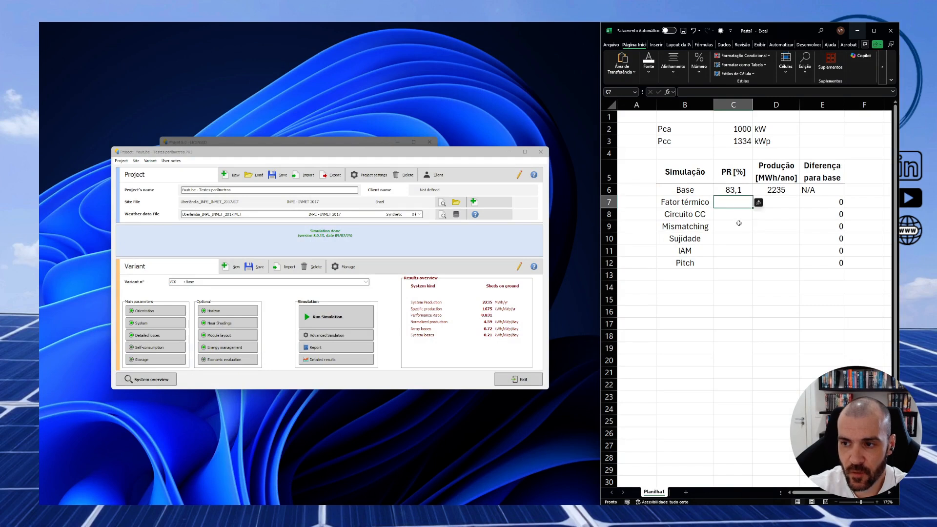
pyautogui.click(735, 333)
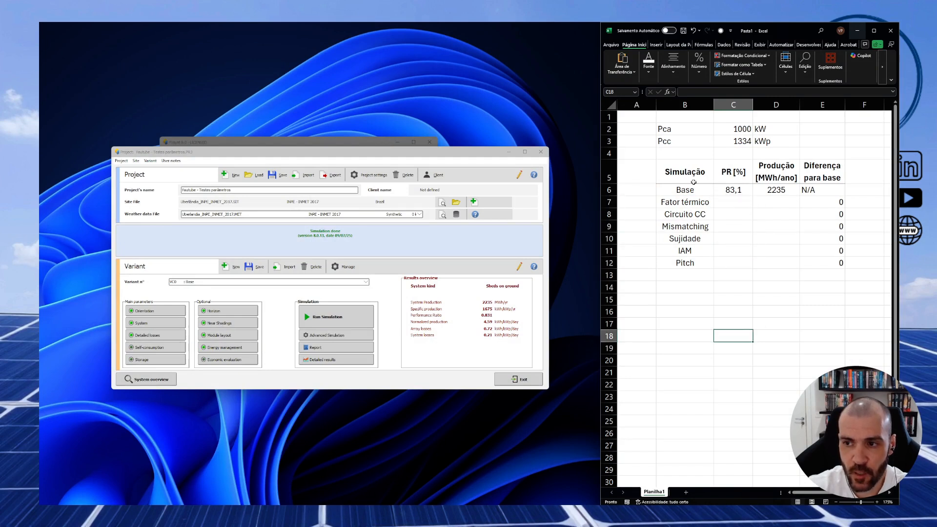
pyautogui.press('Left')
pyautogui.press('Up')
pyautogui.press('Up')
pyautogui.press('Up')
pyautogui.press('Up')
pyautogui.press('Up')
pyautogui.press('Up')
pyautogui.press('Up')
pyautogui.press('Up')
pyautogui.press('Up')
pyautogui.press('Up')
pyautogui.press('Up')
pyautogui.press('Up')
pyautogui.hotkey('shift', 'Right')
pyautogui.hotkey('shift', 'Right')
pyautogui.hotkey('shift', 'Right')
pyautogui.click(780, 320)
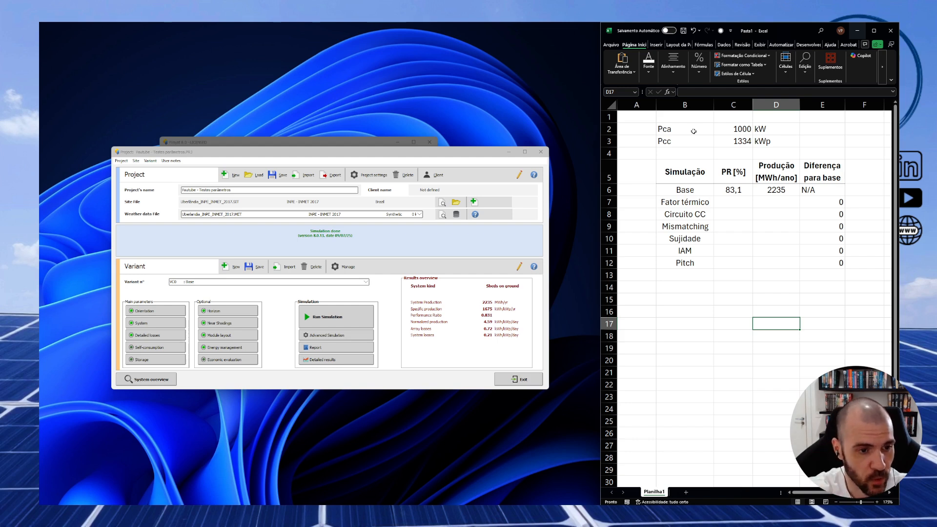
pyautogui.click(727, 130)
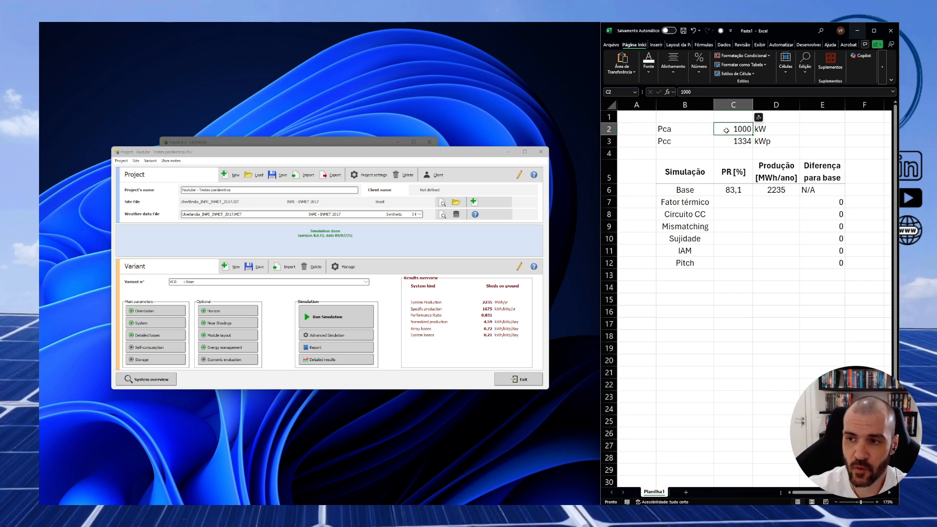
pyautogui.click(728, 142)
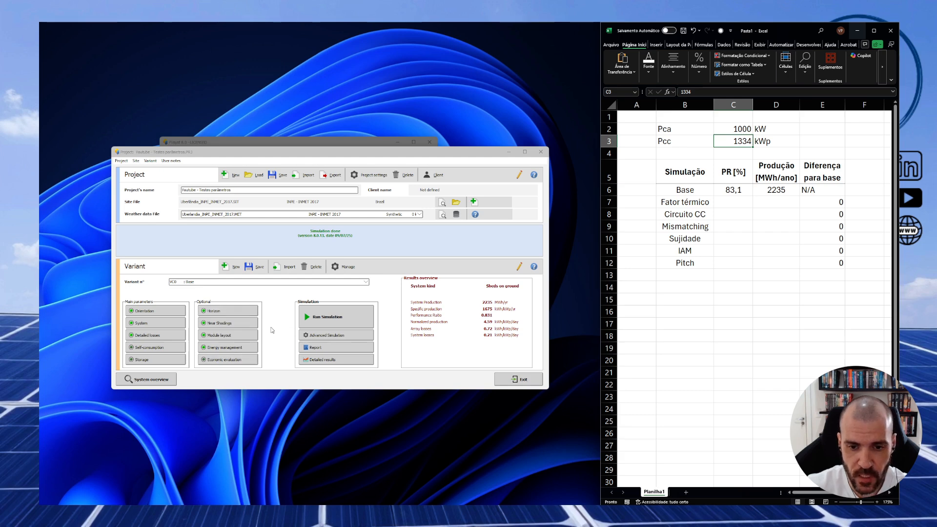
# - Examine the Base variant's near shadings 3D scene from a rotated perspective, leaving the shading definition without changes
pyautogui.click(244, 324)
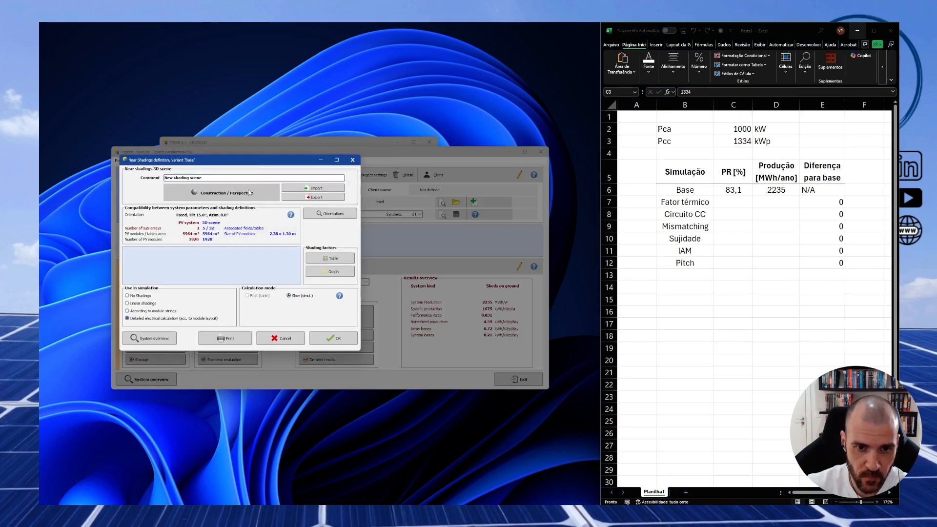
pyautogui.click(249, 193)
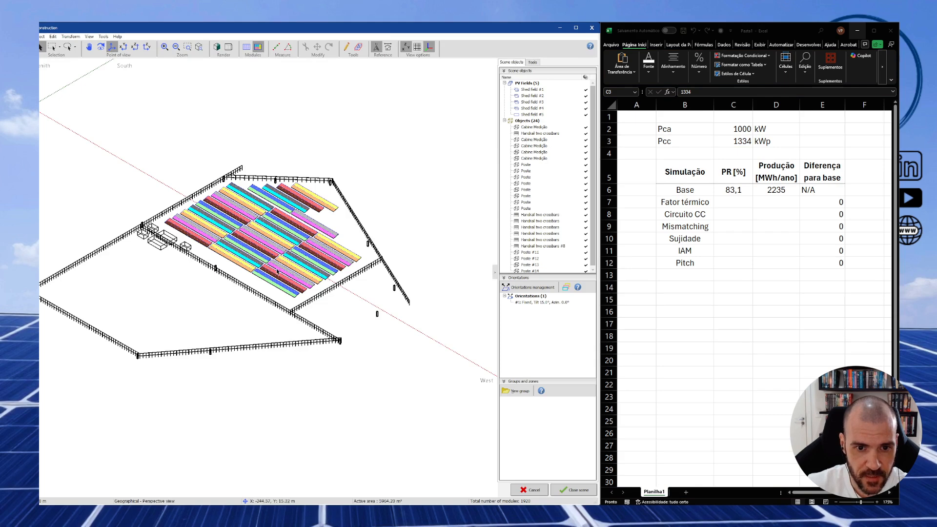
pyautogui.click(220, 49)
pyautogui.click(221, 48)
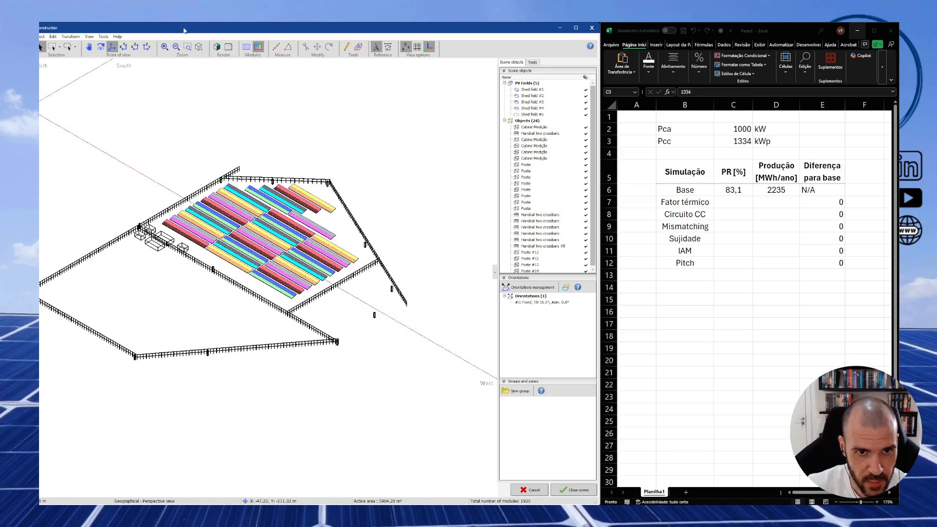
pyautogui.click(216, 47)
pyautogui.click(216, 47)
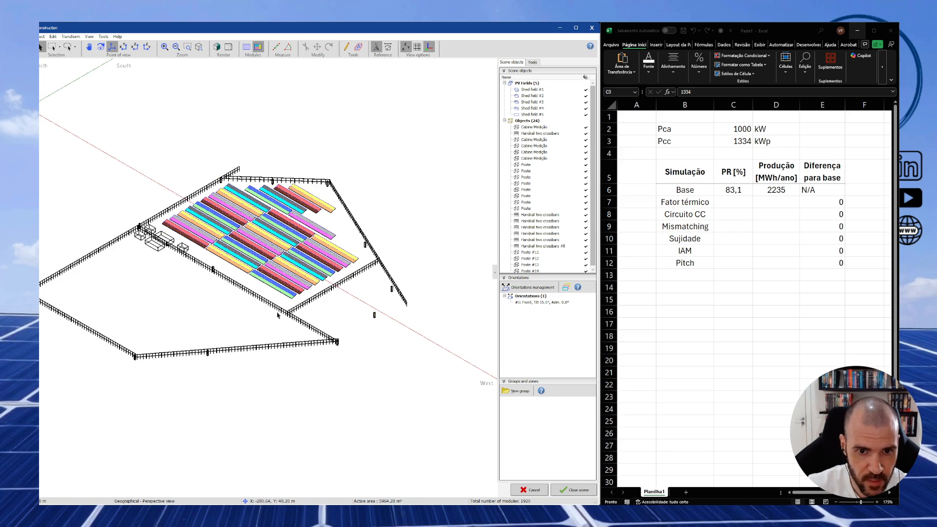
pyautogui.click(101, 48)
pyautogui.moveTo(278, 264); pyautogui.dragTo(376, 174)
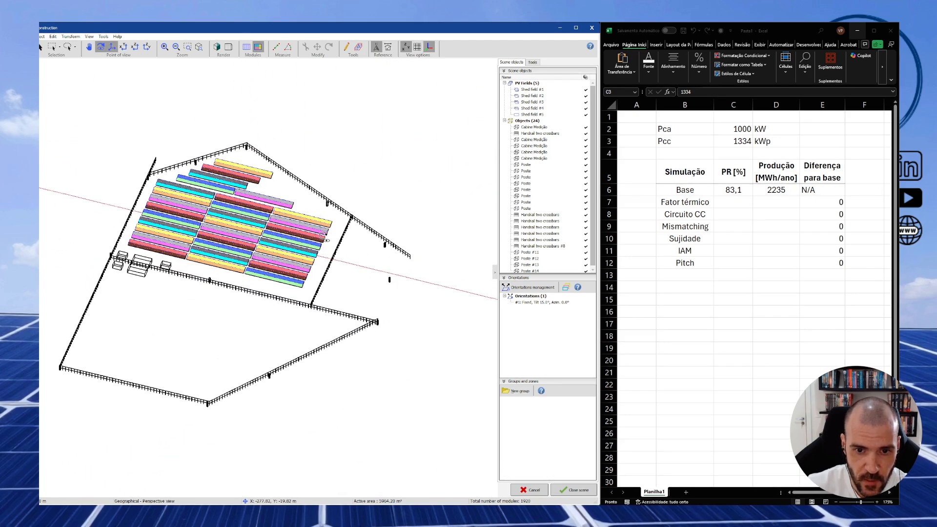
pyautogui.click(592, 28)
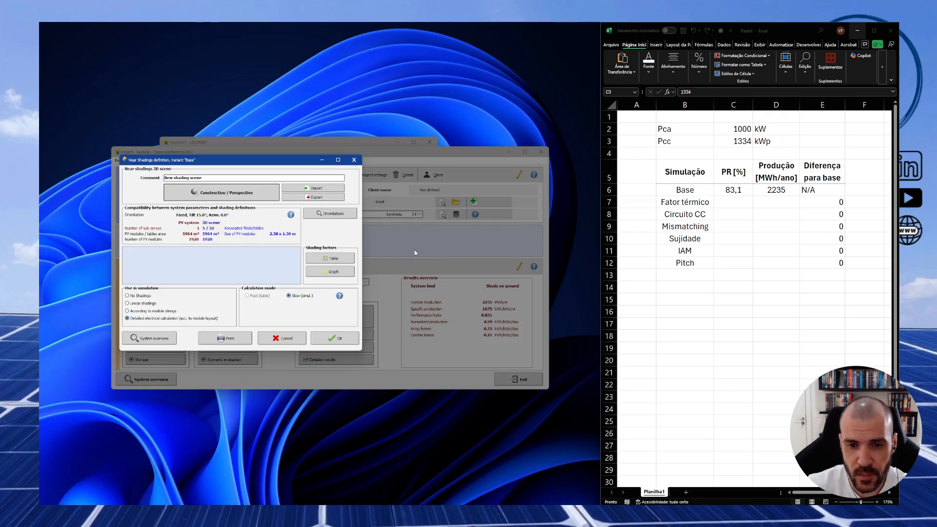
pyautogui.click(284, 339)
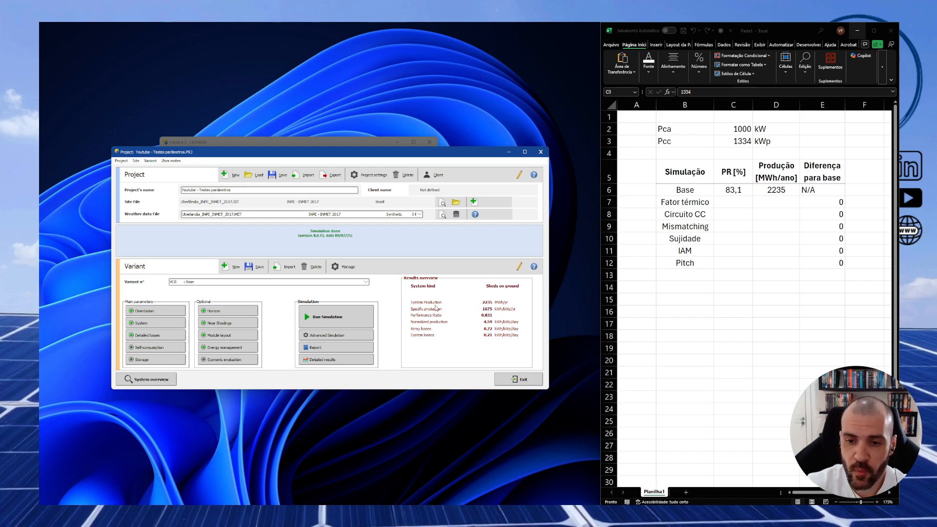
pyautogui.click(783, 191)
pyautogui.click(782, 190)
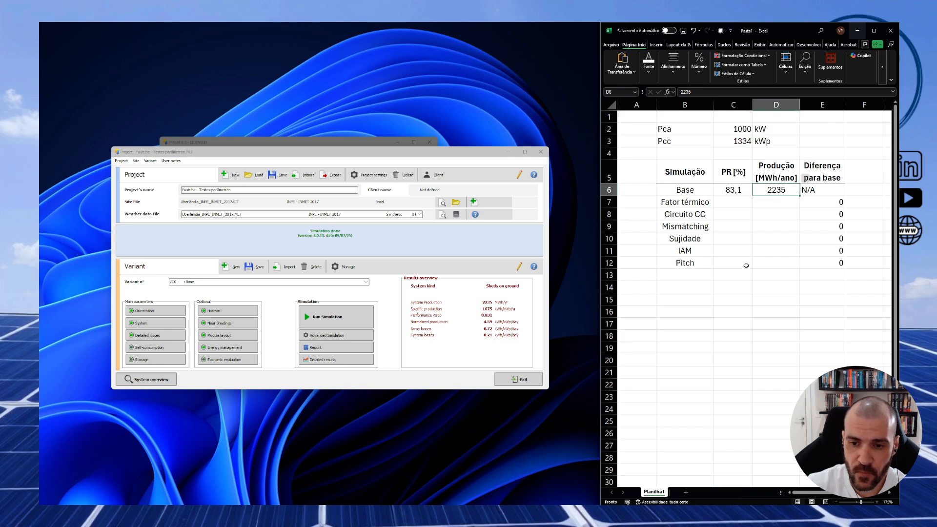
pyautogui.click(764, 247)
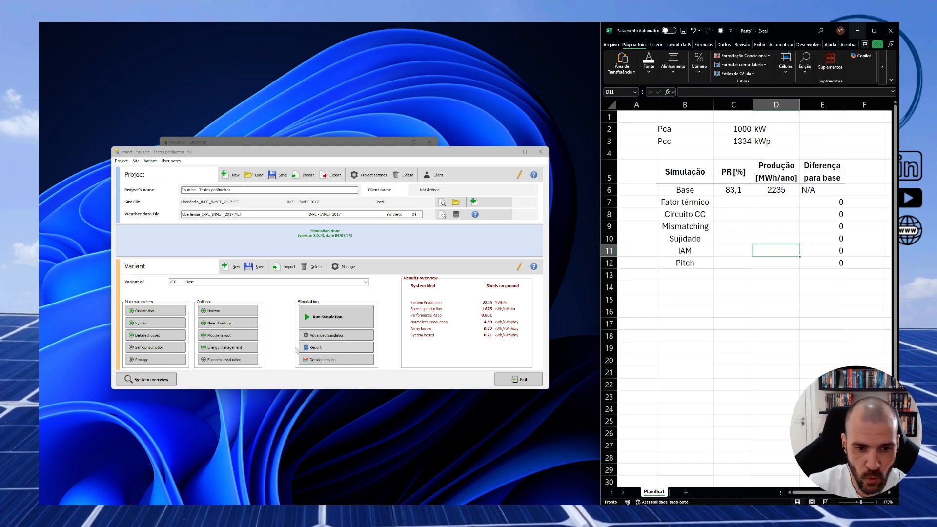
# - Review the variant's detailed loss categories, including module quality, soiling, IAM, auxiliaries, aging, unavailability and spectral correction, ending at the thermal parameter
pyautogui.click(156, 336)
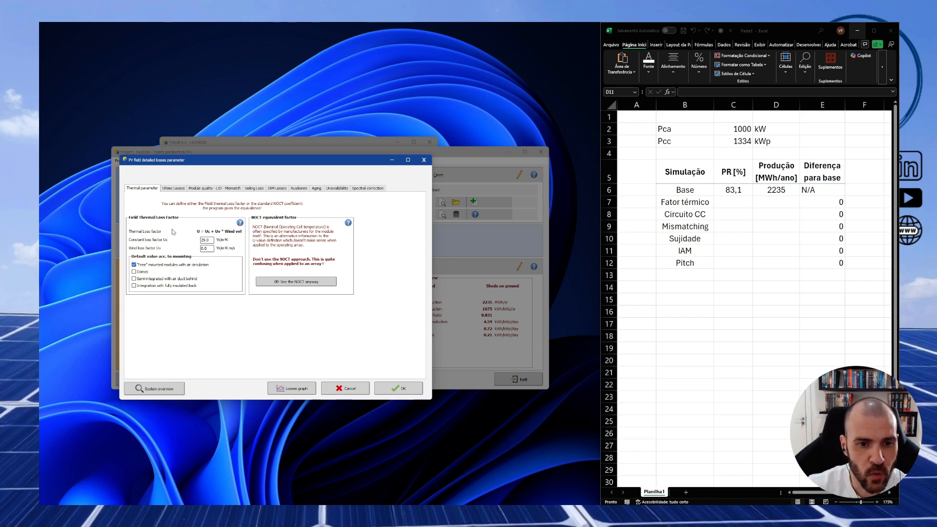
pyautogui.click(205, 189)
pyautogui.click(258, 190)
pyautogui.click(277, 189)
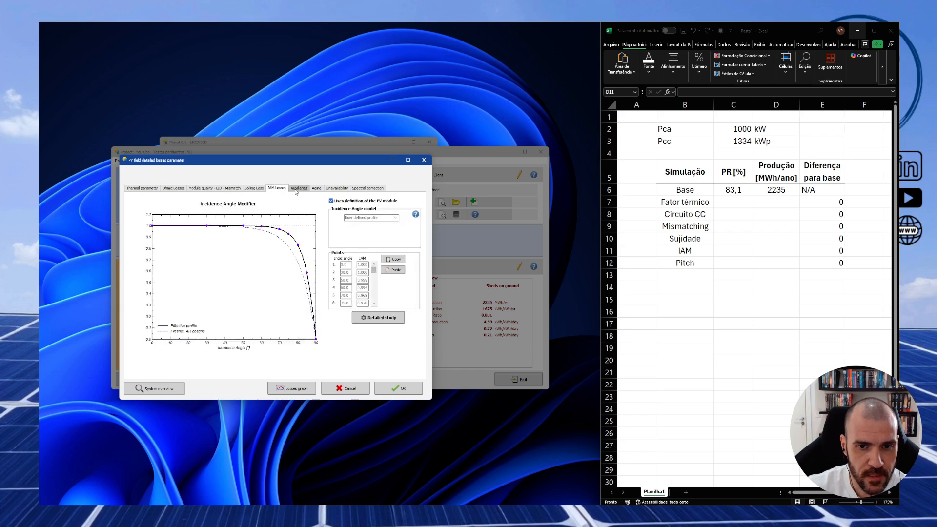
pyautogui.click(298, 189)
pyautogui.click(316, 189)
pyautogui.click(337, 189)
pyautogui.click(367, 189)
pyautogui.click(144, 189)
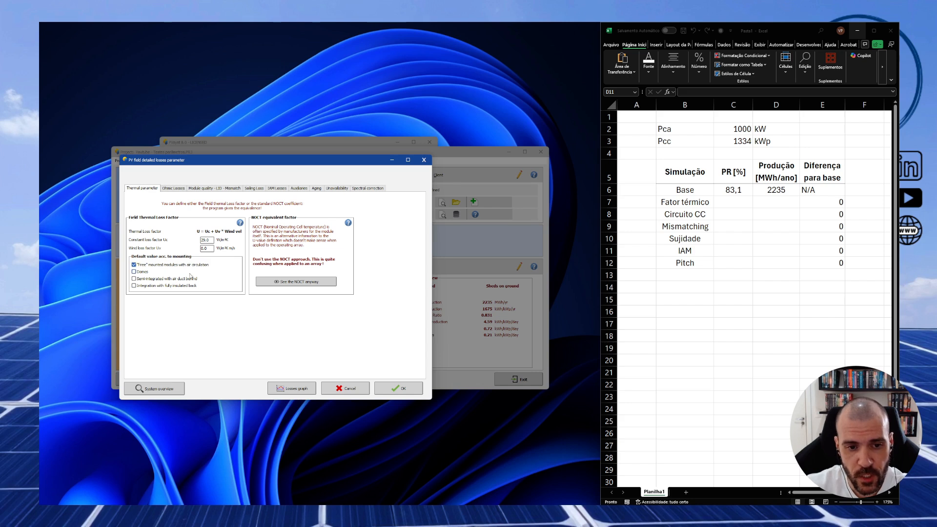
# - Set the thermal loss factor to the default for integration with fully insulated back and run the simulation
pyautogui.click(166, 286)
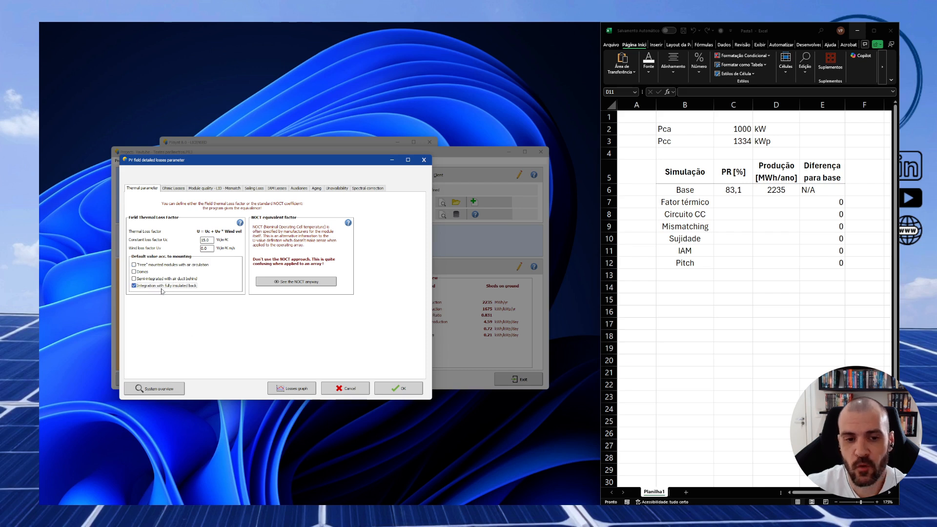
pyautogui.click(394, 389)
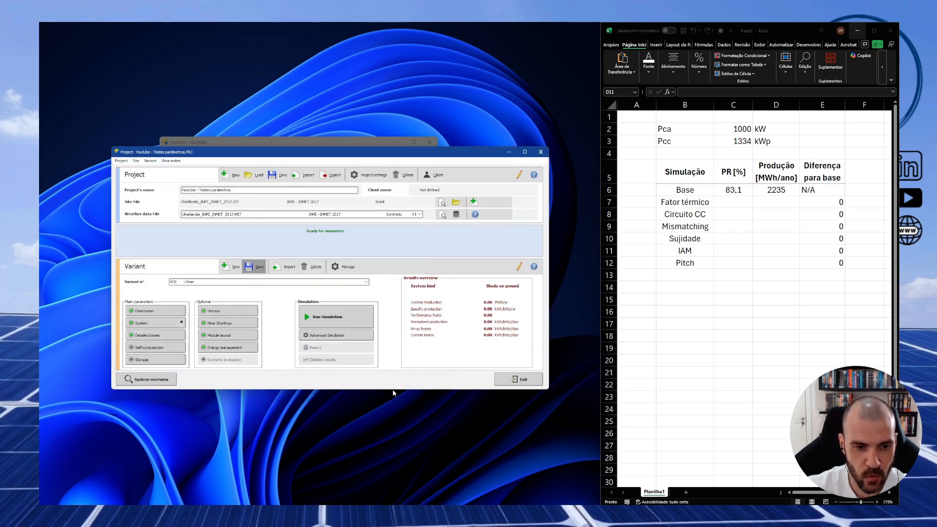
pyautogui.click(341, 321)
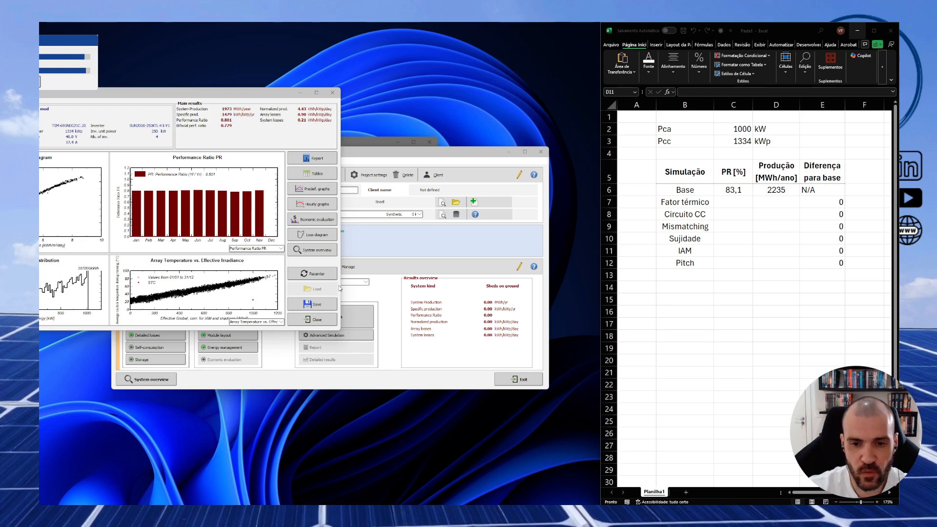
# - Save the simulation results as a new variant described as "Fator térmico"
pyautogui.click(317, 320)
pyautogui.click(312, 271)
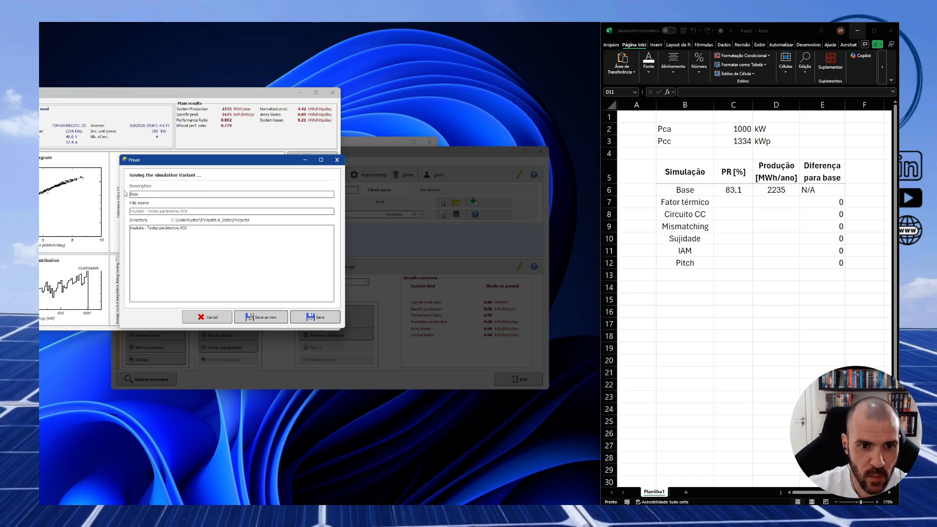
pyautogui.write('Fator termico')
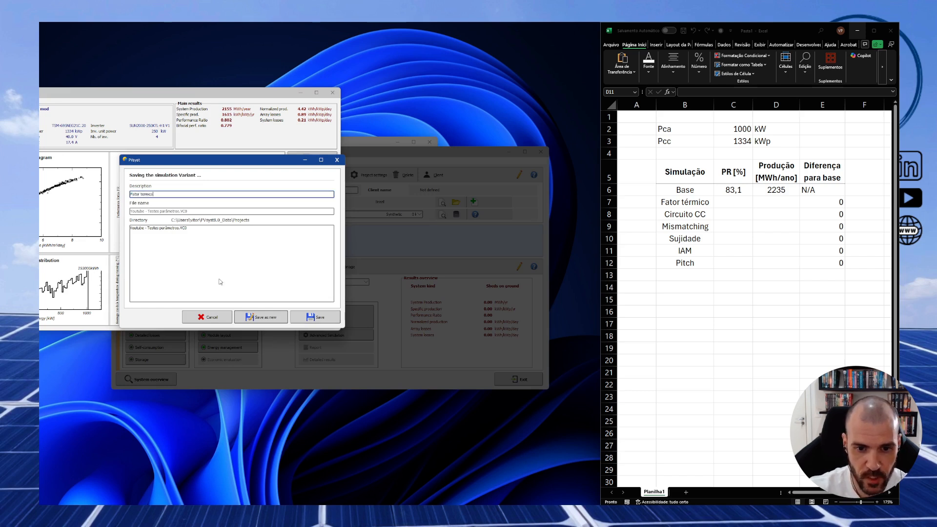
pyautogui.click(261, 318)
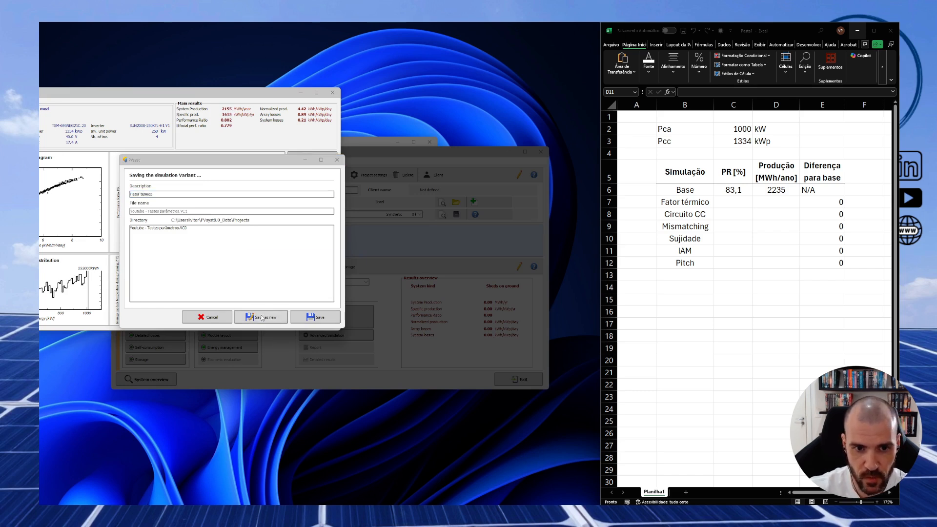
pyautogui.click(359, 295)
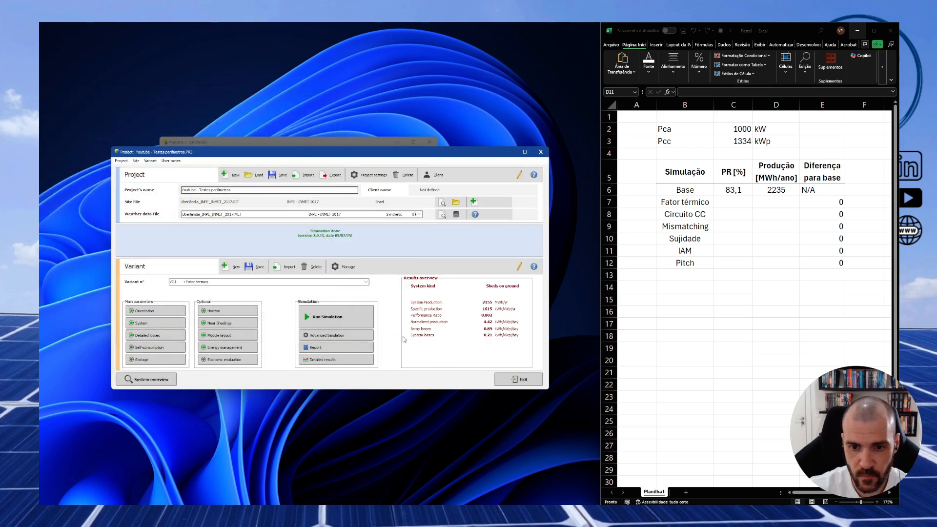
# - In the Excel sheet's Fator térmico row, enter a PR of 80,2 and a production of 2155
pyautogui.click(740, 204)
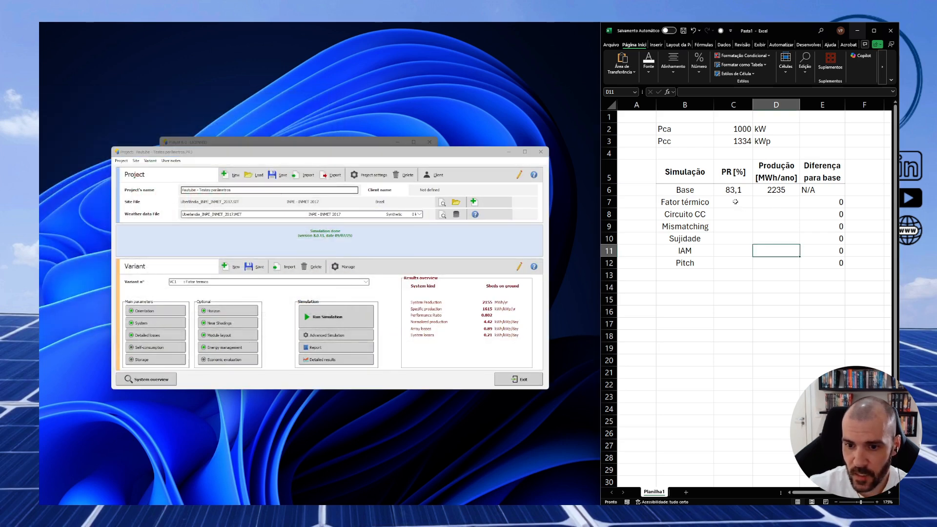
pyautogui.click(732, 202)
pyautogui.write('80,2')
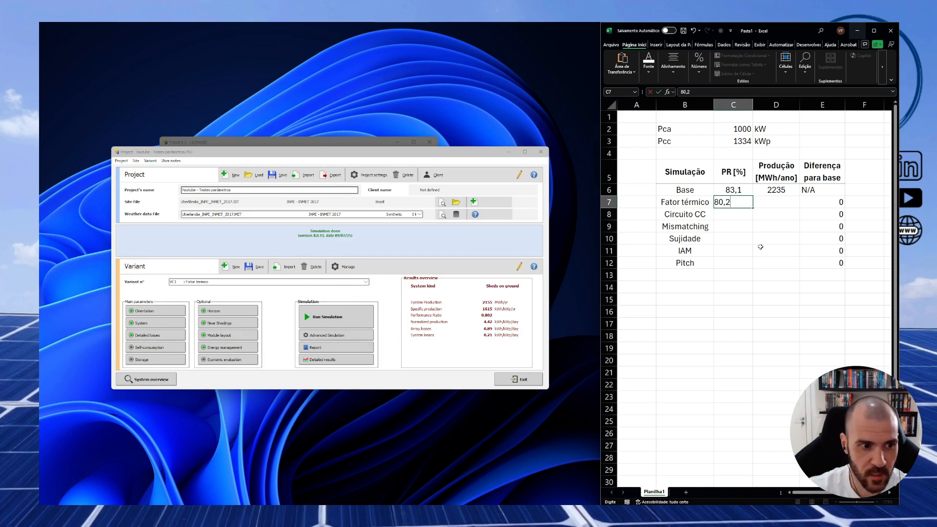
pyautogui.press('Tab')
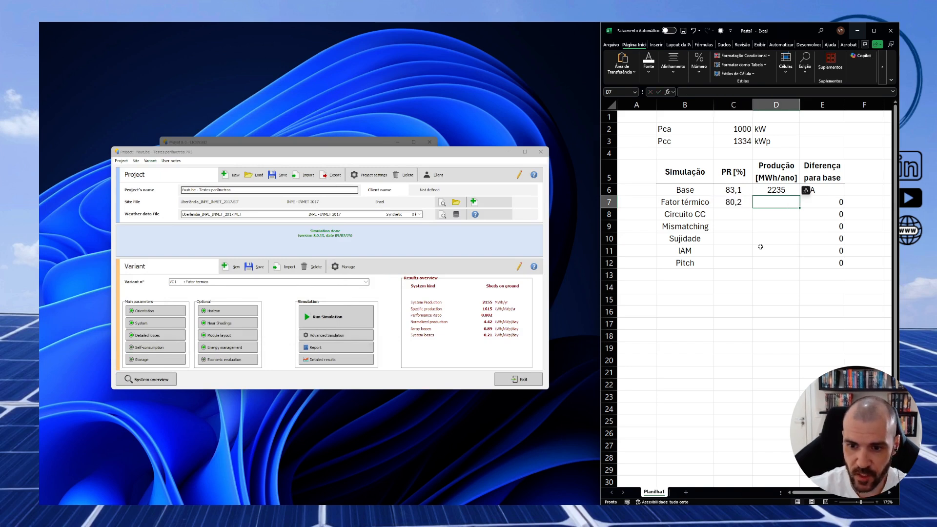
pyautogui.write('2155')
pyautogui.press('Return')
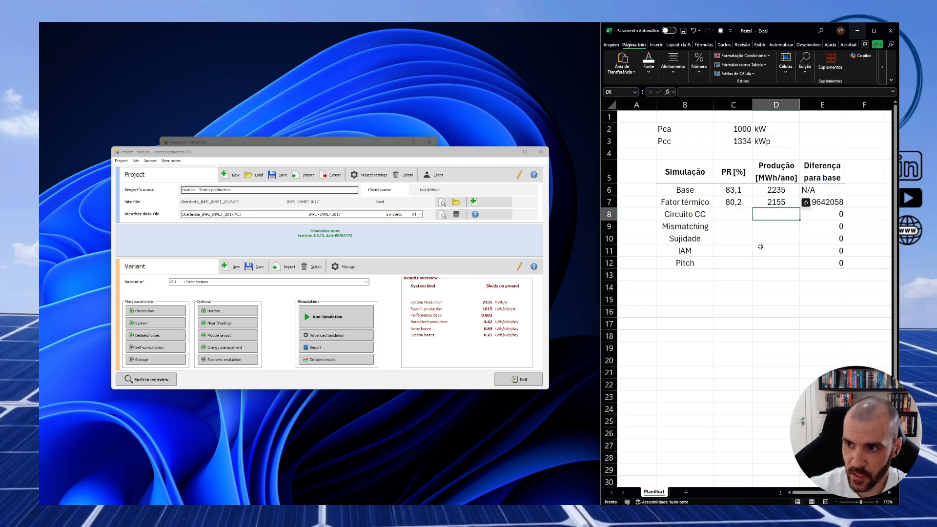
# - Format the Fator térmico difference in E7 as a percentage and fill it down to the Pitch row
pyautogui.click(841, 202)
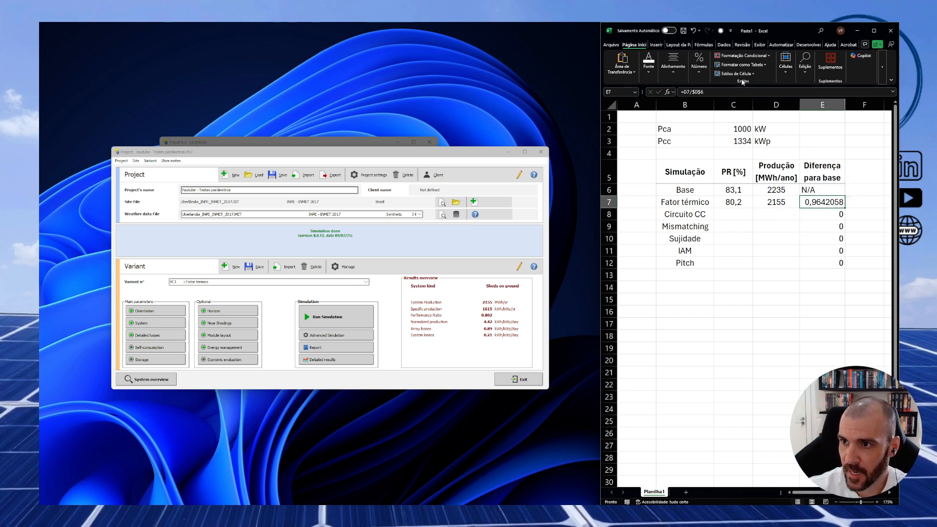
pyautogui.click(700, 68)
pyautogui.click(709, 103)
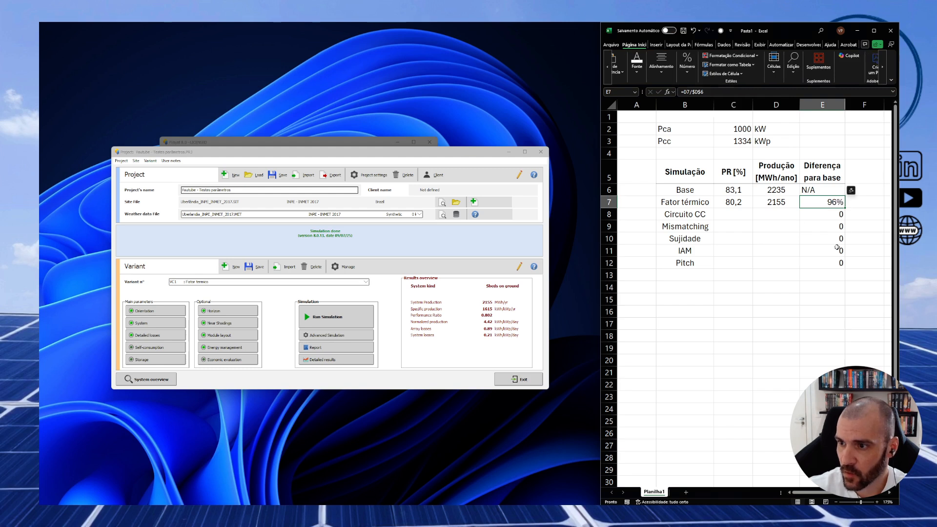
pyautogui.moveTo(846, 208); pyautogui.dragTo(843, 266)
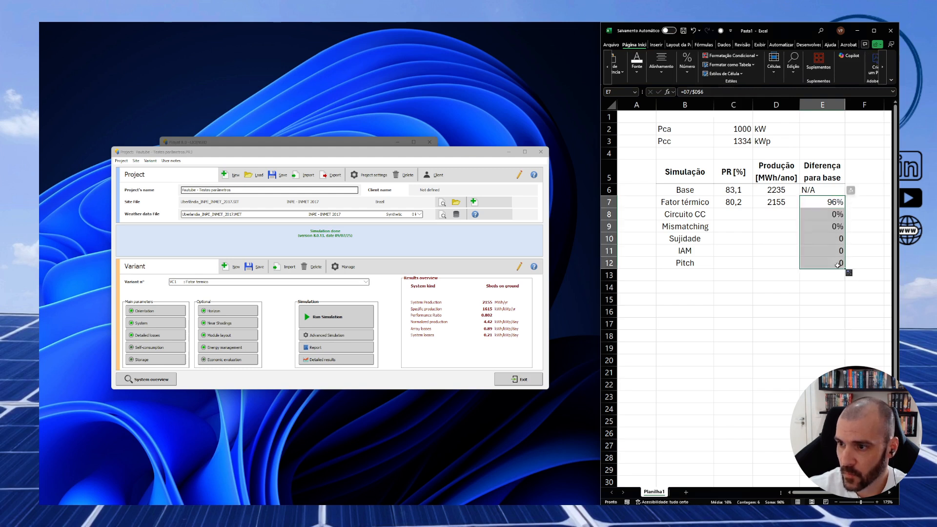
pyautogui.click(824, 205)
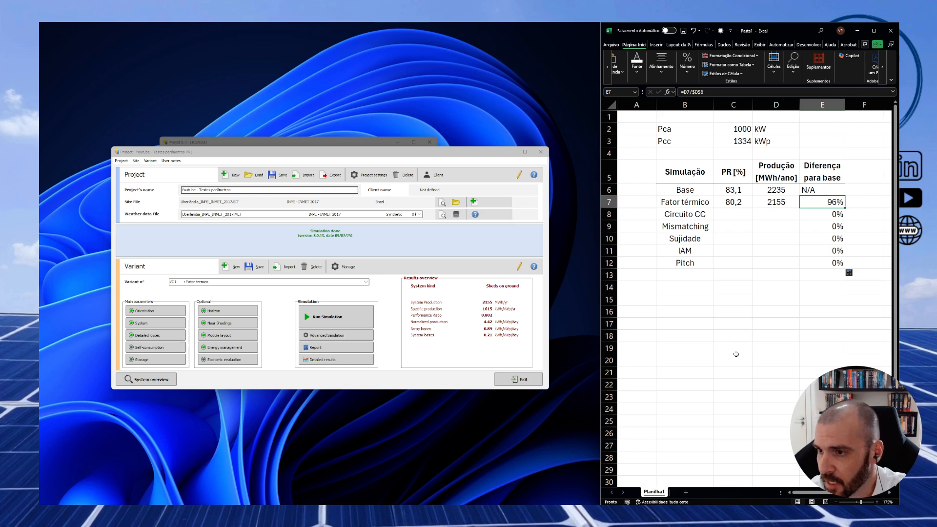
# - In F7, enter a formula subtracting the Fator térmico production in D7 from the base production in D6
pyautogui.click(873, 204)
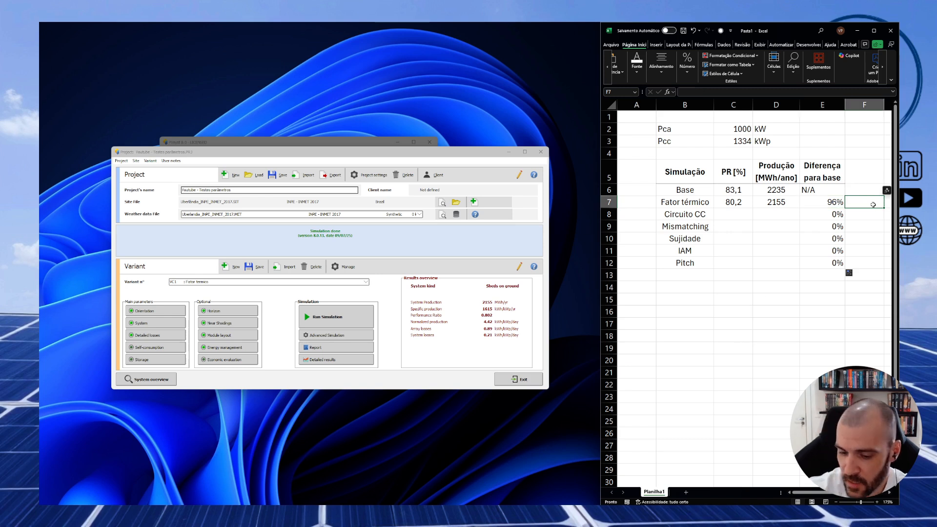
pyautogui.write('=')
pyautogui.press('Left')
pyautogui.press('Left')
pyautogui.press('Up')
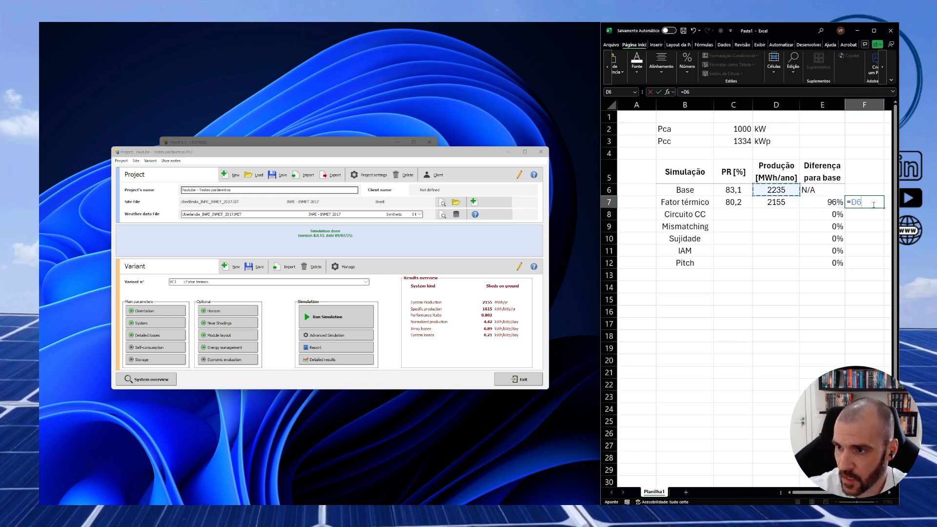
pyautogui.write('-')
pyautogui.press('Left')
pyautogui.press('Left')
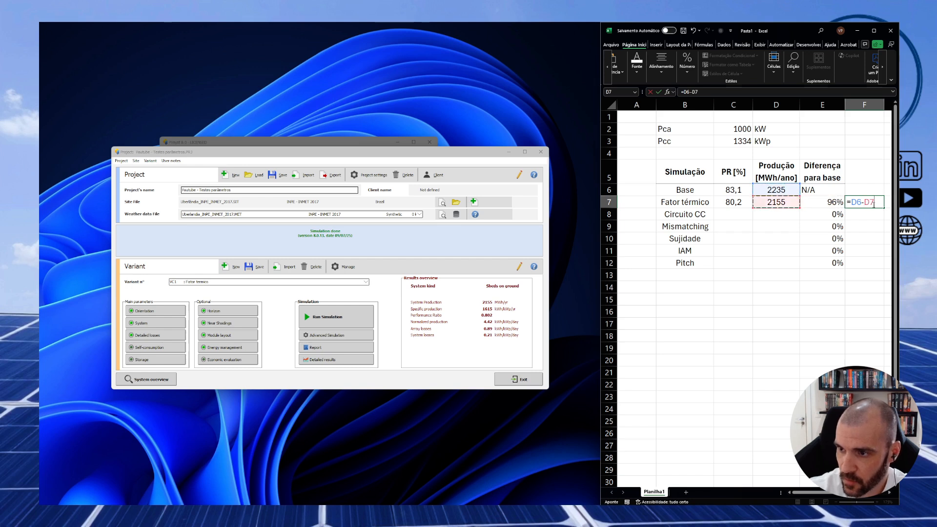
pyautogui.press('F4')
pyautogui.press('Return')
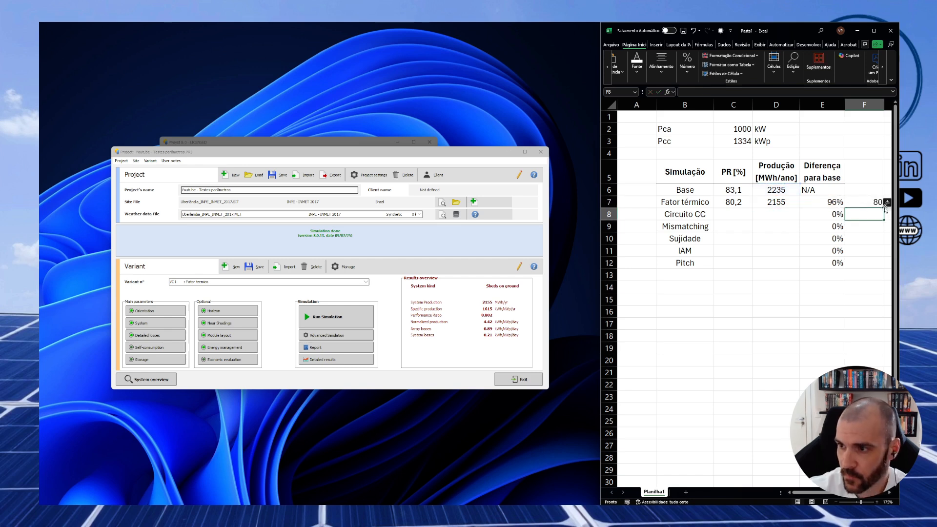
# - Fill the production difference formula in F7 down to the Pitch row
pyautogui.press('Up')
pyautogui.moveTo(884, 208); pyautogui.dragTo(875, 258)
pyautogui.click(863, 311)
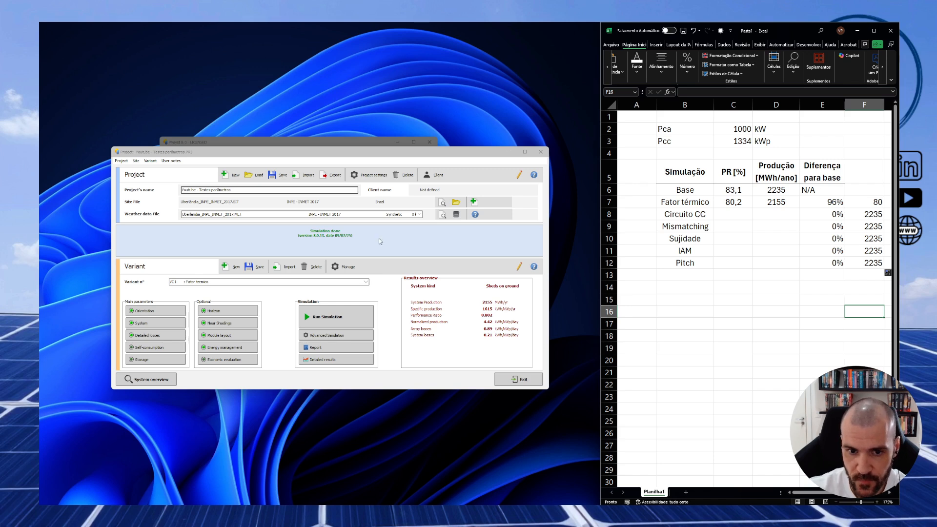
# - In PVsyst, load the Base variant and review the detailed wiring computation of its DC ohmic losses
pyautogui.click(365, 282)
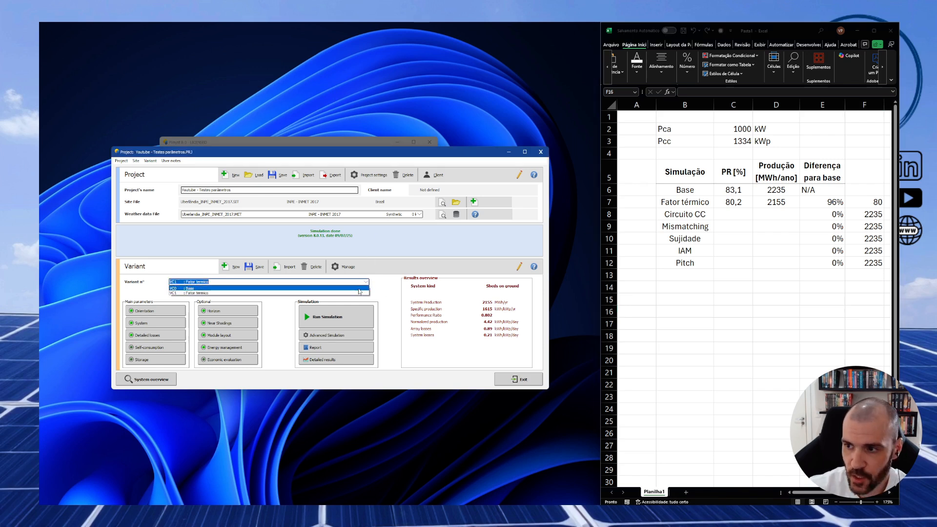
pyautogui.click(359, 289)
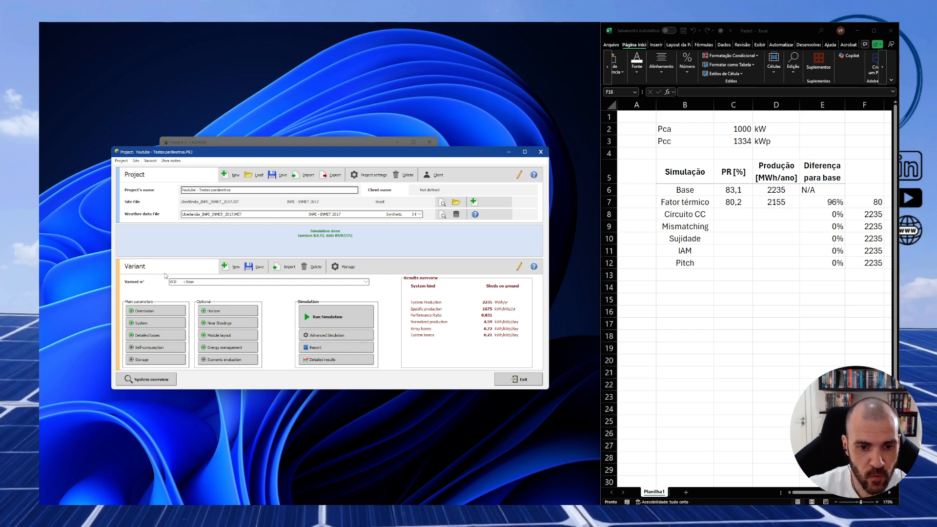
pyautogui.click(156, 335)
pyautogui.click(178, 188)
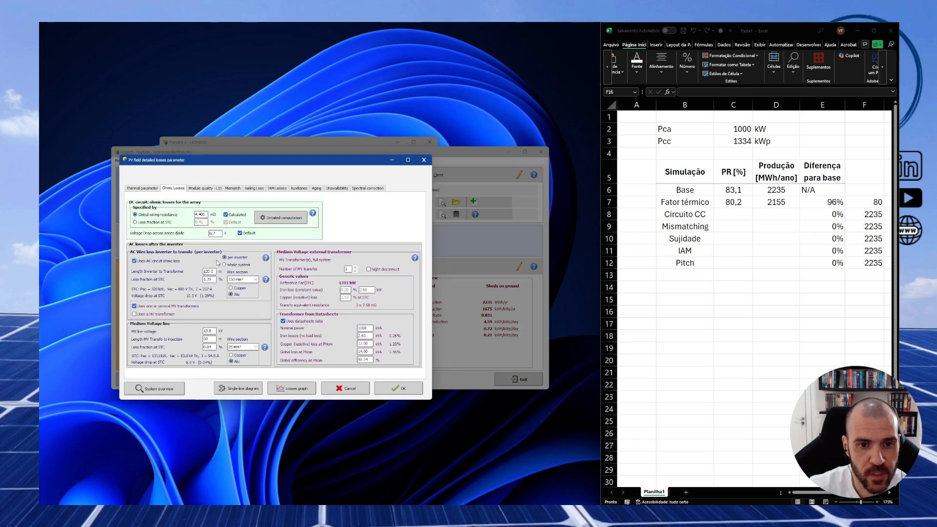
pyautogui.click(257, 220)
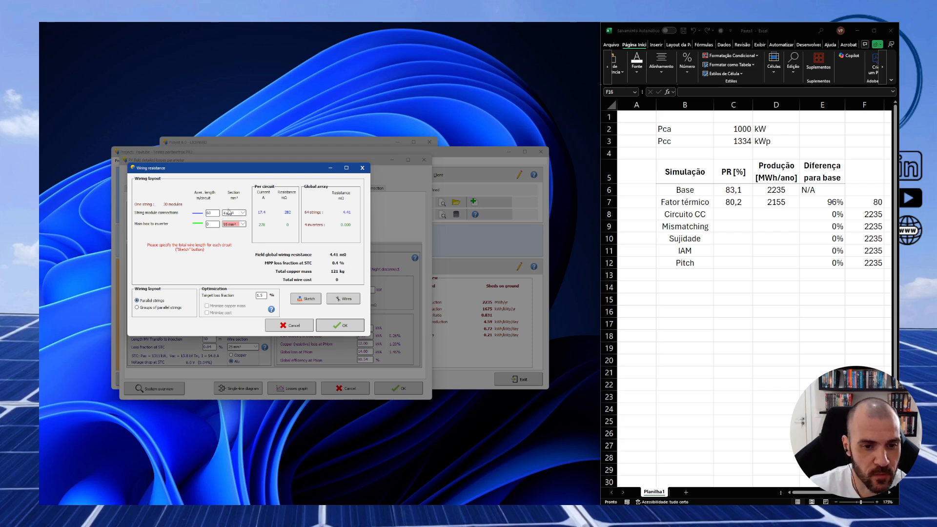
pyautogui.click(340, 325)
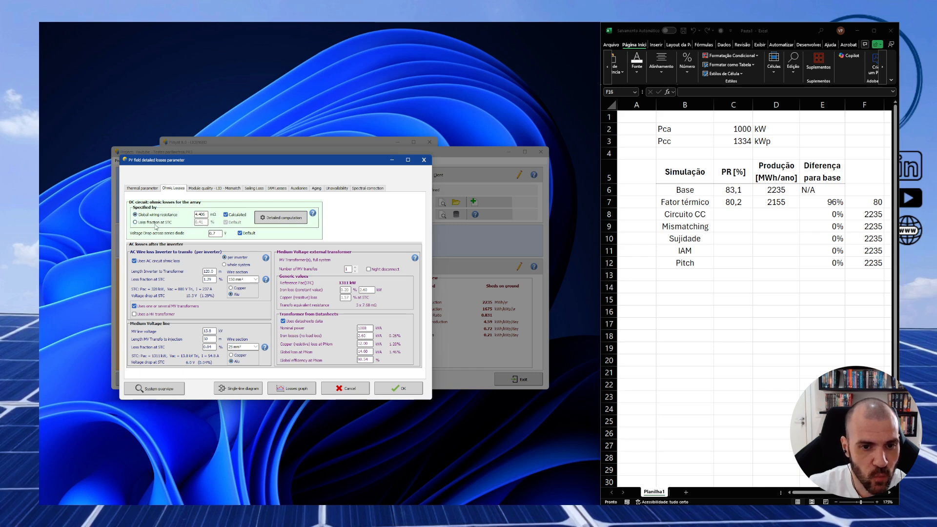
# - Specify the DC circuit ohmic losses by loss fraction at STC and set it to 1.5%
pyautogui.click(155, 223)
pyautogui.doubleClick(201, 222)
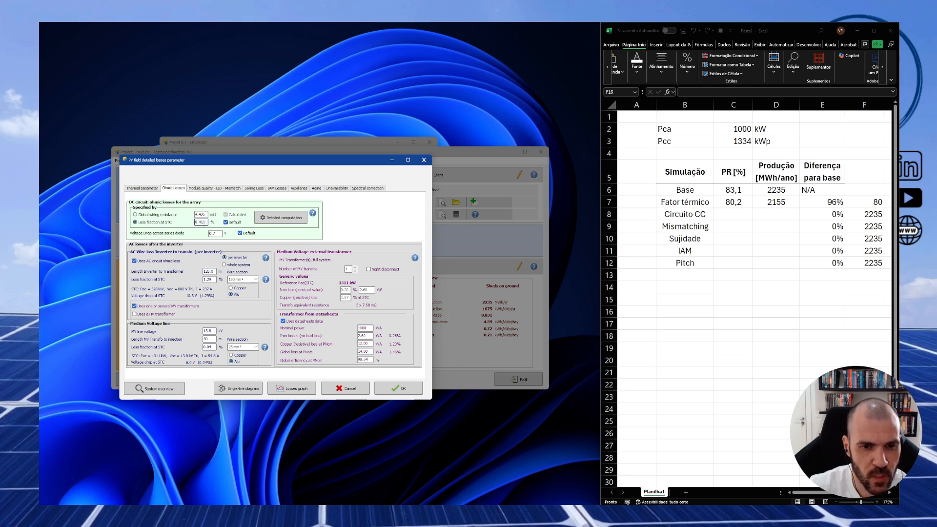
pyautogui.write('1,5')
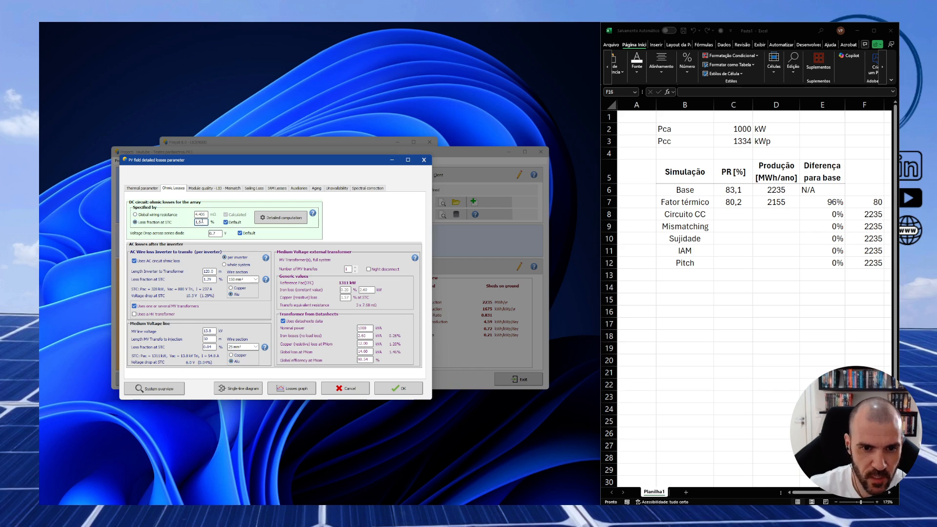
pyautogui.click(214, 234)
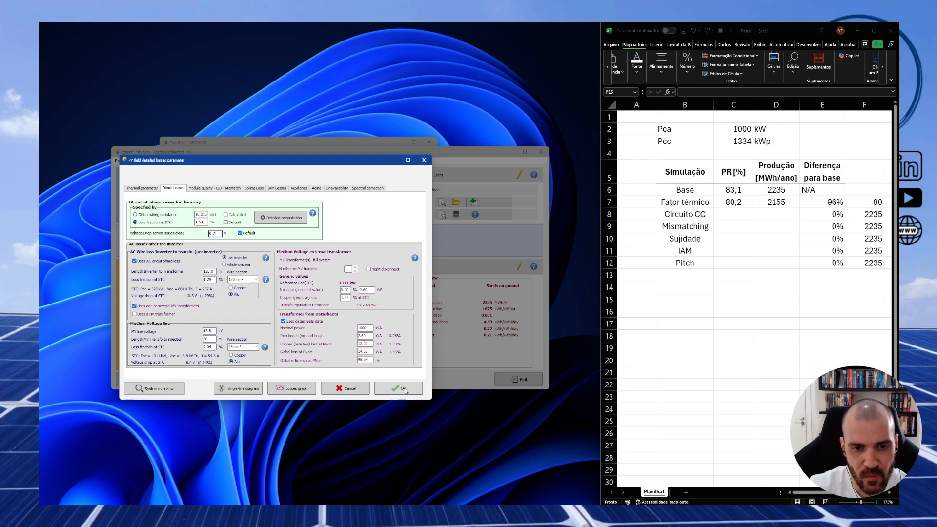
# - Set the AC wire loss fraction at STC from inverter to transformer to 1.5%, accept the losses and run the simulation
pyautogui.doubleClick(207, 279)
pyautogui.write('1.5')
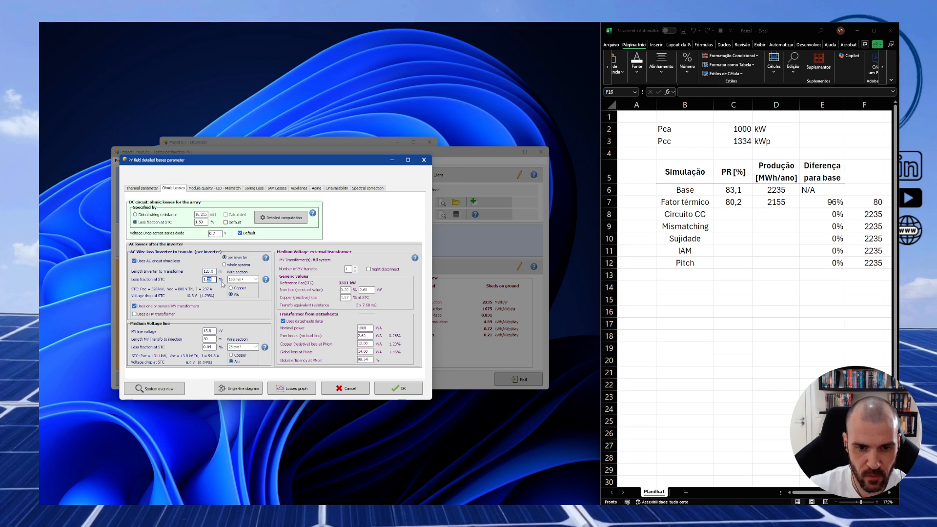
pyautogui.press('Tab')
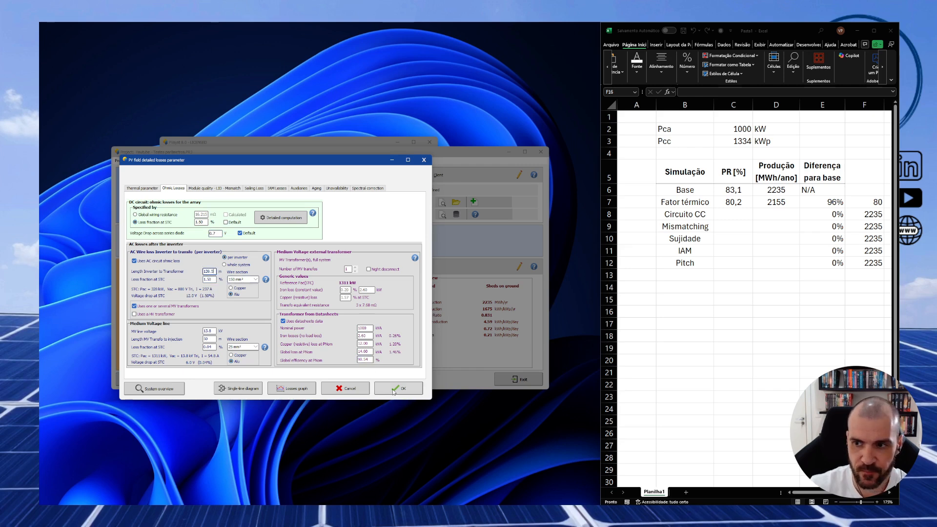
pyautogui.click(393, 389)
pyautogui.click(342, 317)
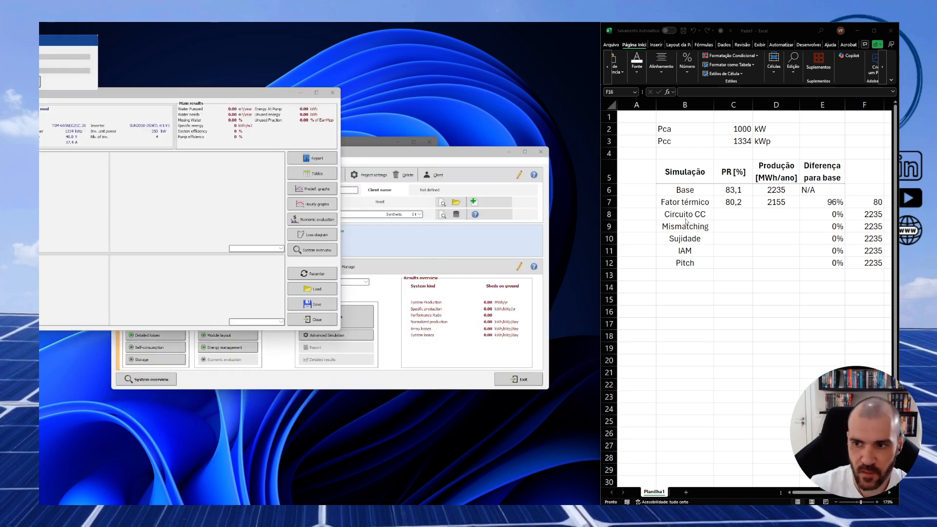
# - In the Excel sheet, rename the Circuito CC row as "Circuito CC e CA" and autofit column B's width to the label
pyautogui.click(685, 215)
pyautogui.click(717, 92)
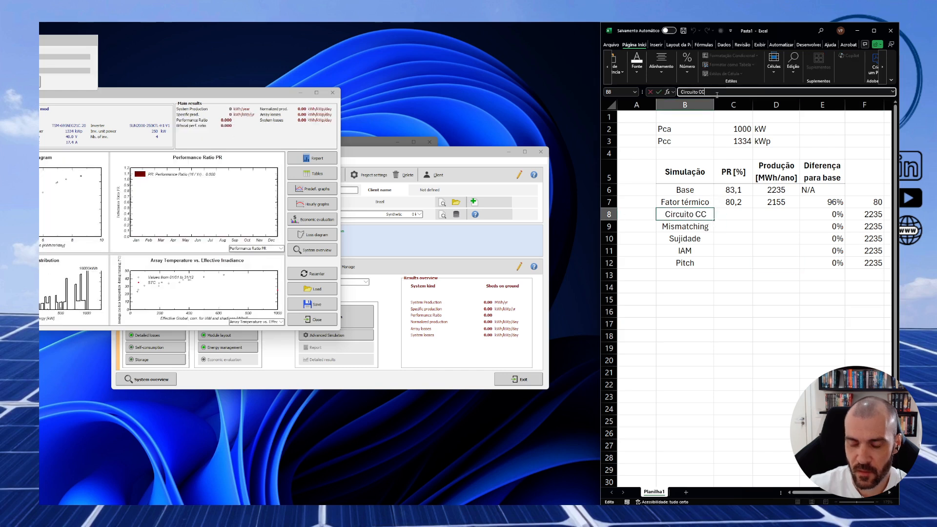
pyautogui.write('e CA')
pyautogui.press('Return')
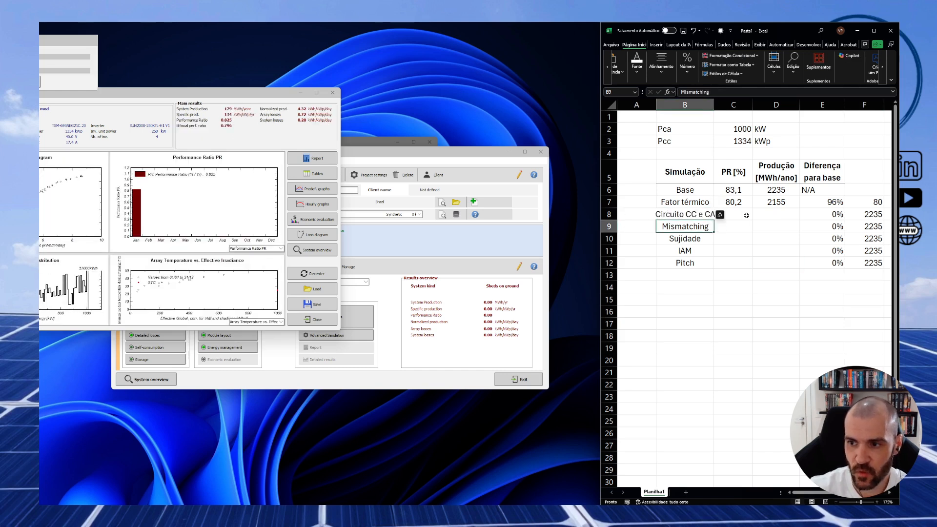
pyautogui.hotkey('alt', 'h')
pyautogui.press('o')
pyautogui.press('i')
pyautogui.click(746, 215)
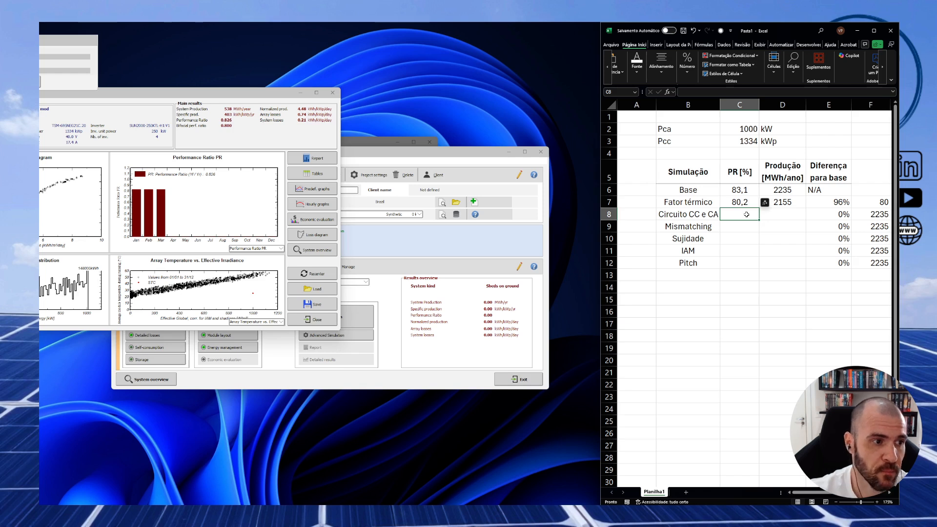
# - In PVsyst, close the simulation results and save them as a new variant described as "CC e CA"
pyautogui.click(57, 37)
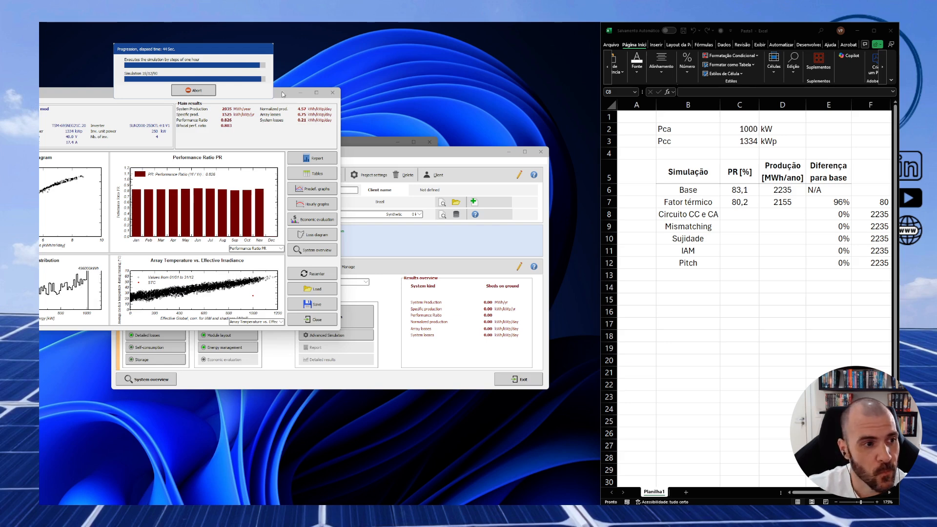
pyautogui.moveTo(282, 94); pyautogui.dragTo(417, 89)
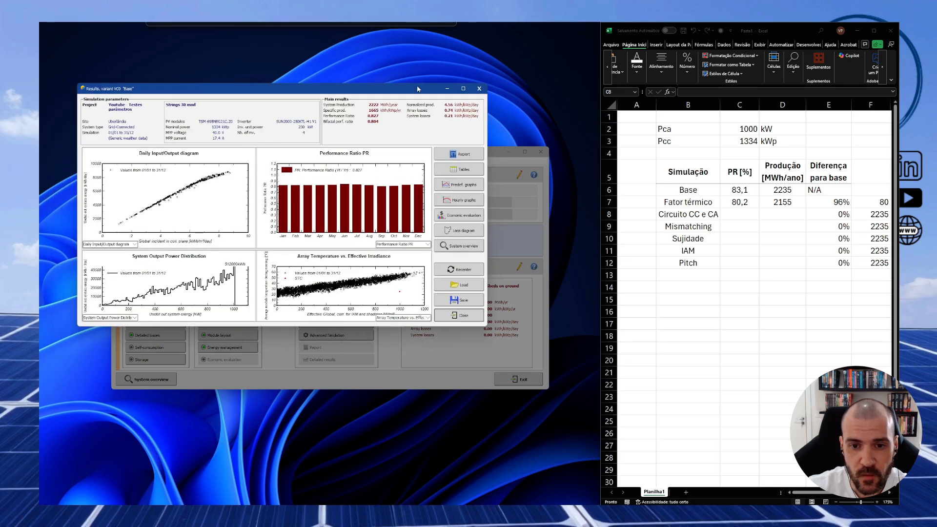
pyautogui.click(459, 315)
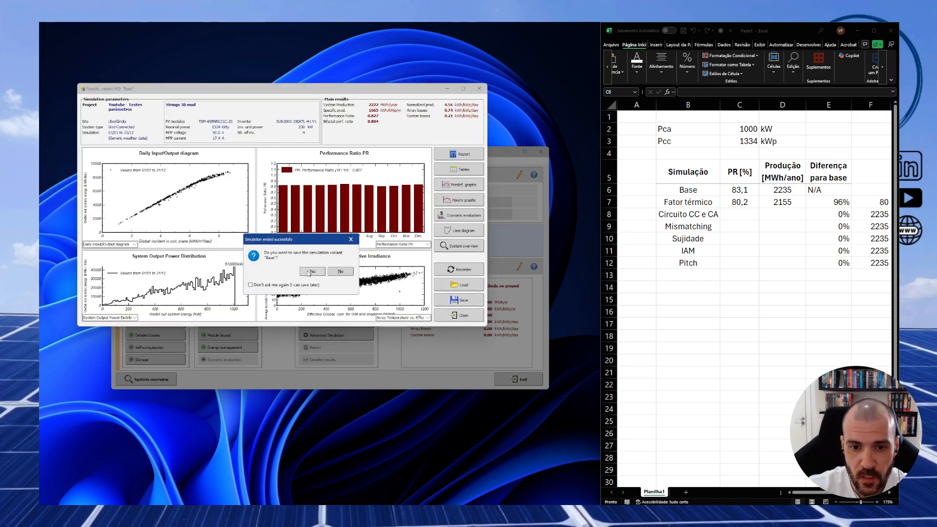
pyautogui.click(311, 272)
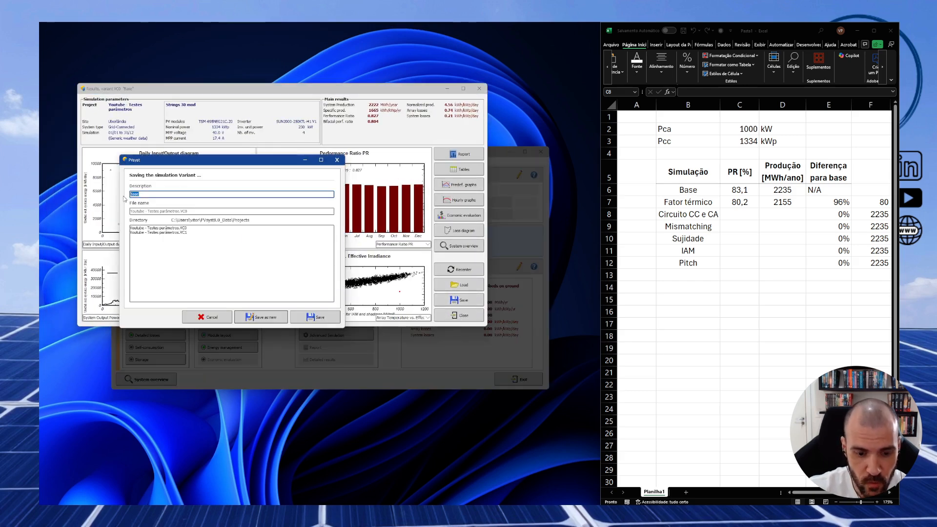
pyautogui.write('CC e CA')
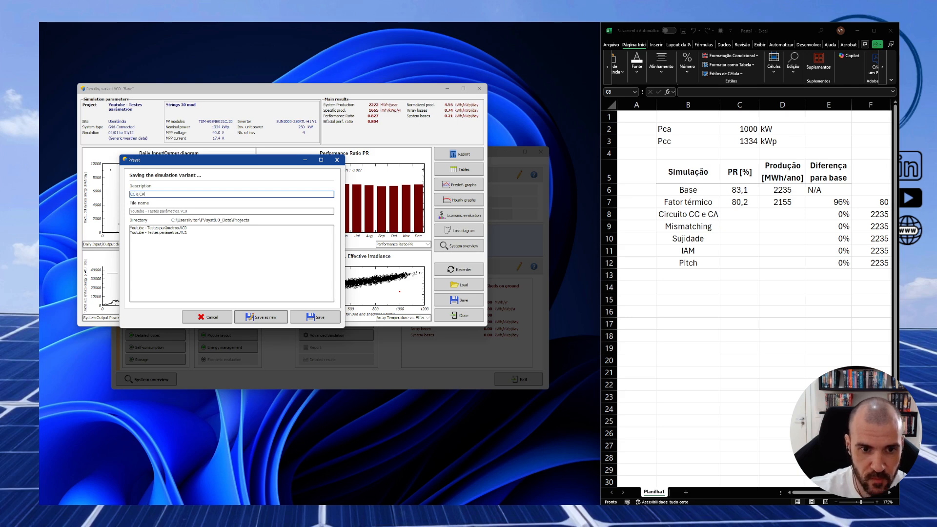
pyautogui.click(261, 317)
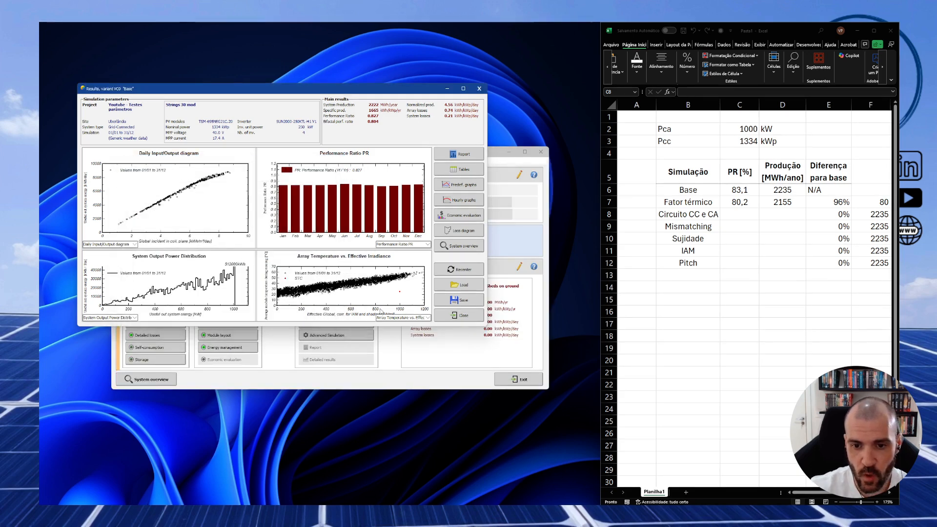
# - In the Excel sheet's Circuito CC e CA row, enter a PR of 82,7 and a production of 2222
pyautogui.click(751, 215)
pyautogui.write('82,7')
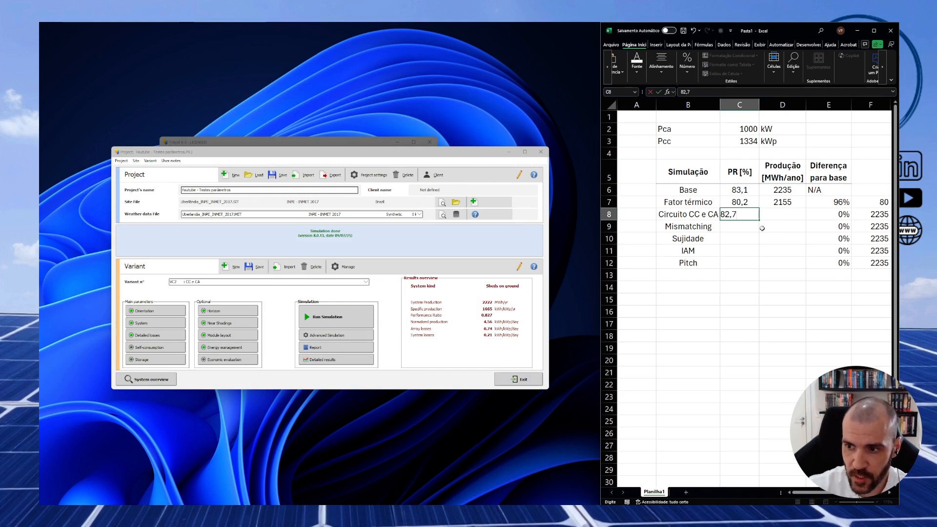
pyautogui.press('Tab')
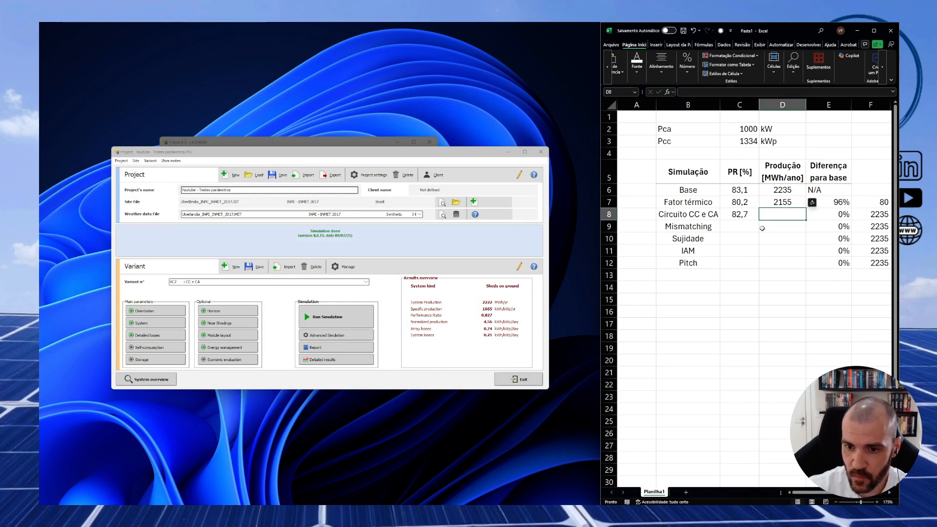
pyautogui.write('2222')
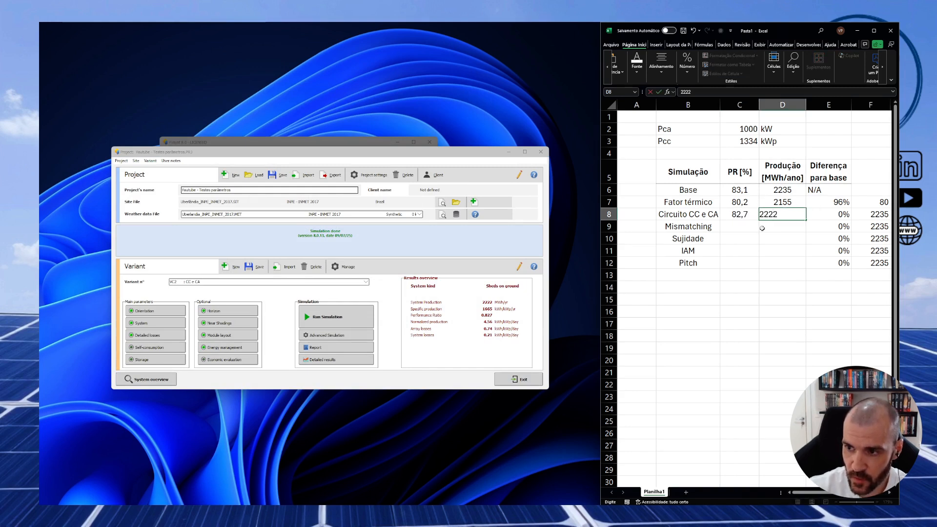
pyautogui.click(764, 227)
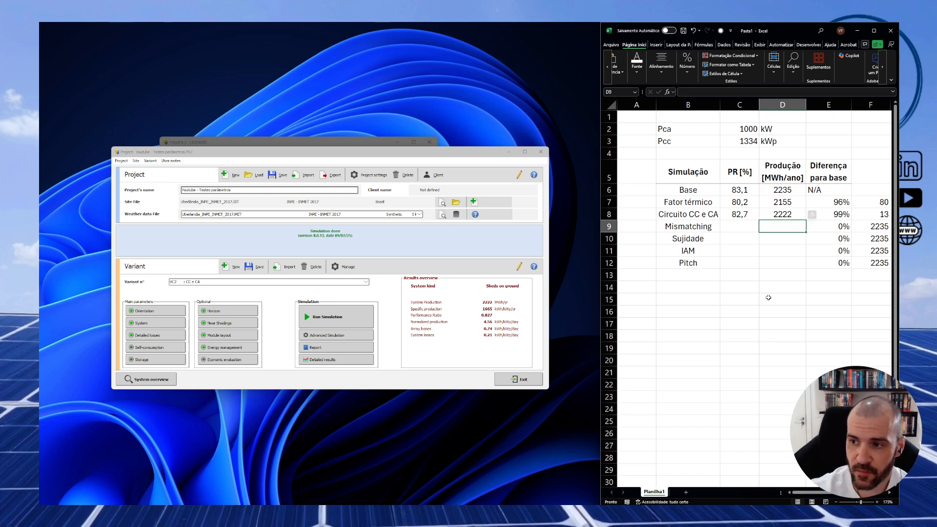
# - Show the base differences in E7 and E8 with one decimal place, widening the Excel window temporarily to reach the number formatting
pyautogui.click(833, 217)
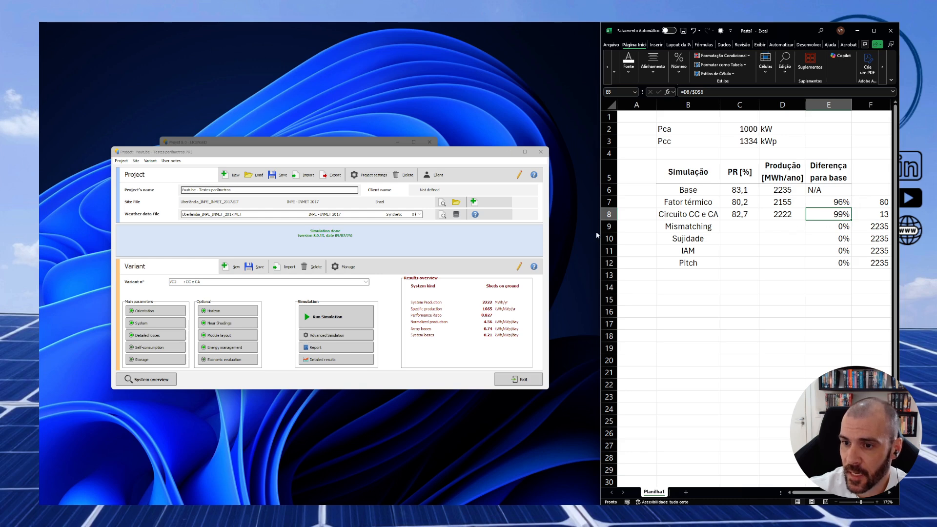
pyautogui.moveTo(600, 234); pyautogui.dragTo(393, 236)
pyautogui.moveTo(627, 202); pyautogui.dragTo(627, 214)
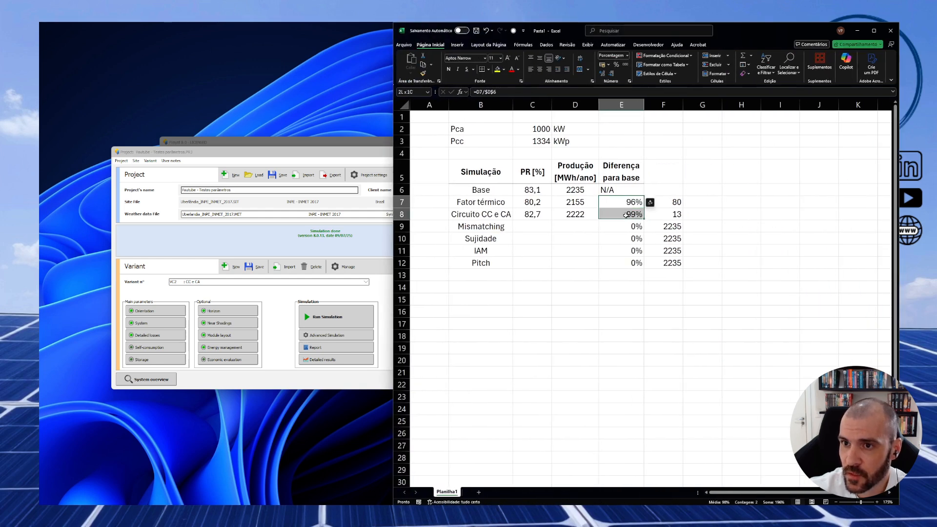
pyautogui.click(602, 75)
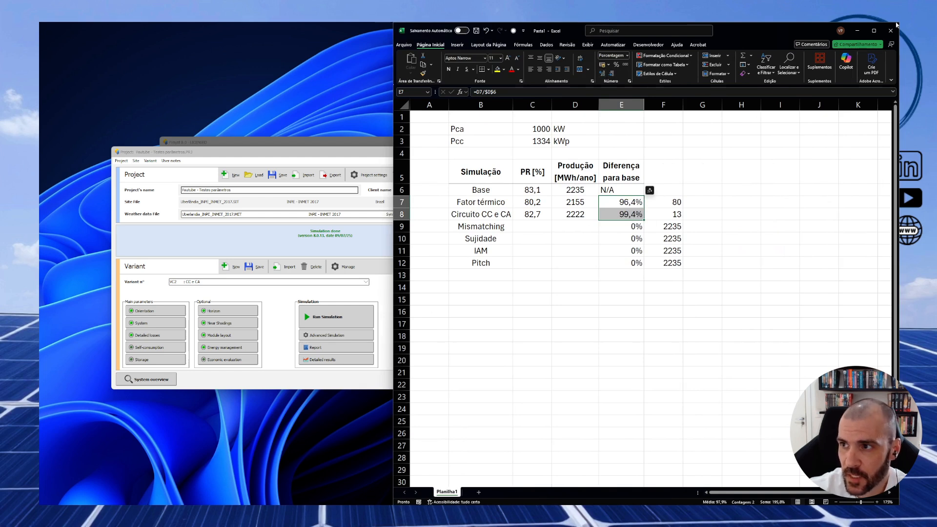
pyautogui.moveTo(869, 33)
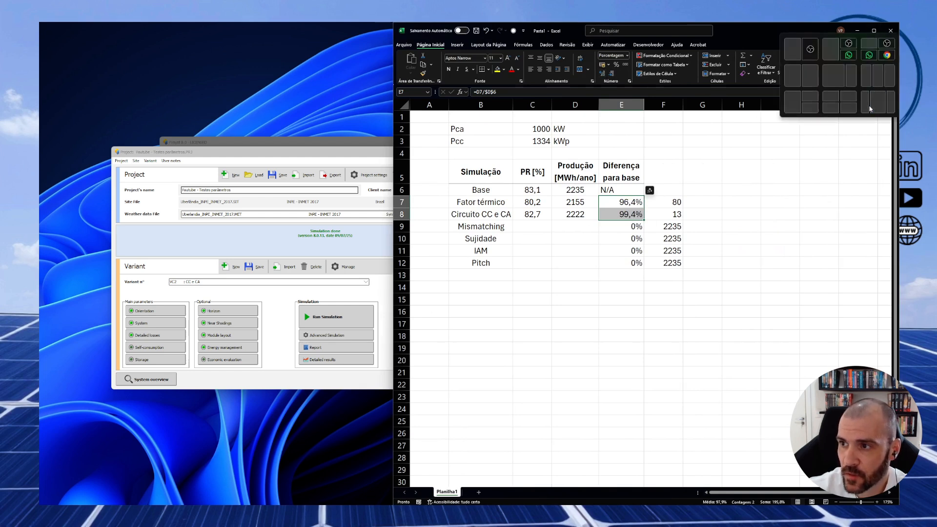
pyautogui.click(890, 110)
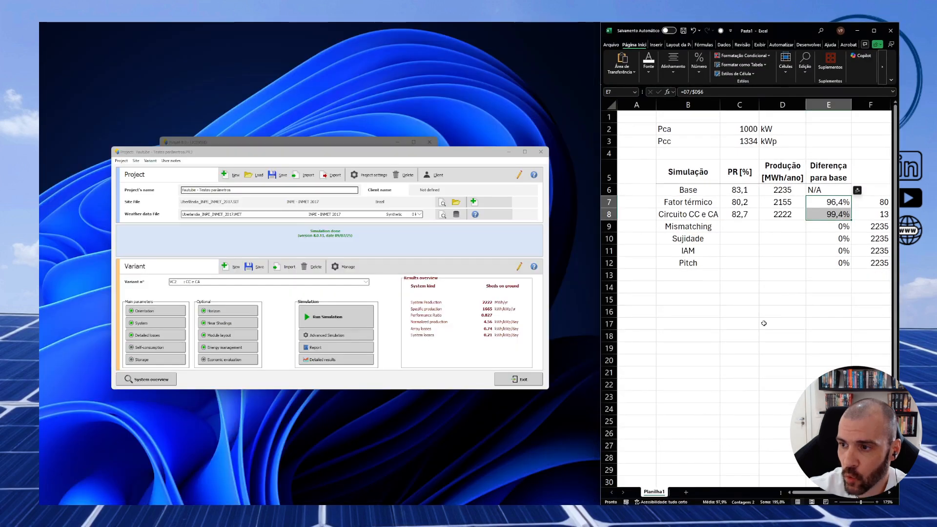
pyautogui.click(763, 323)
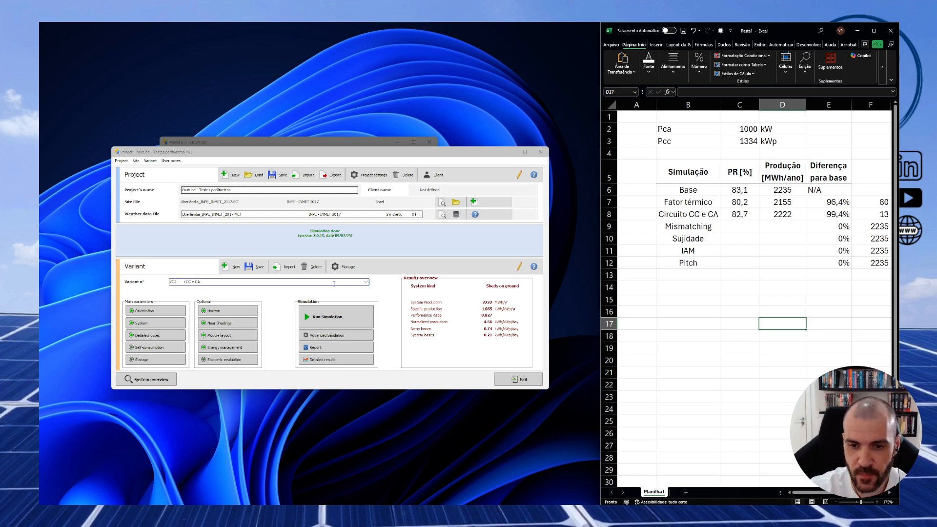
# - Load the Base variant and set the module efficiency loss to its default of -0.75% in the detailed losses
pyautogui.click(312, 282)
pyautogui.click(321, 289)
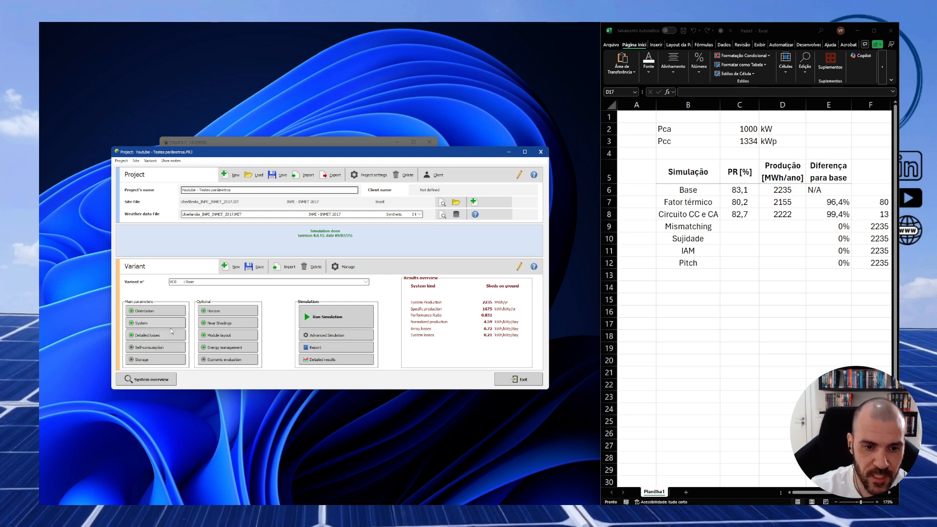
pyautogui.click(171, 330)
pyautogui.click(226, 188)
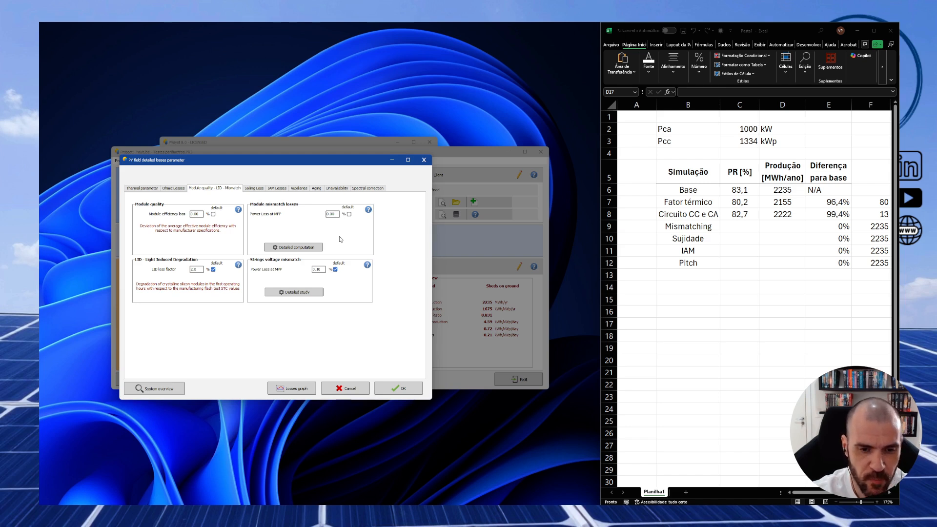
pyautogui.click(318, 269)
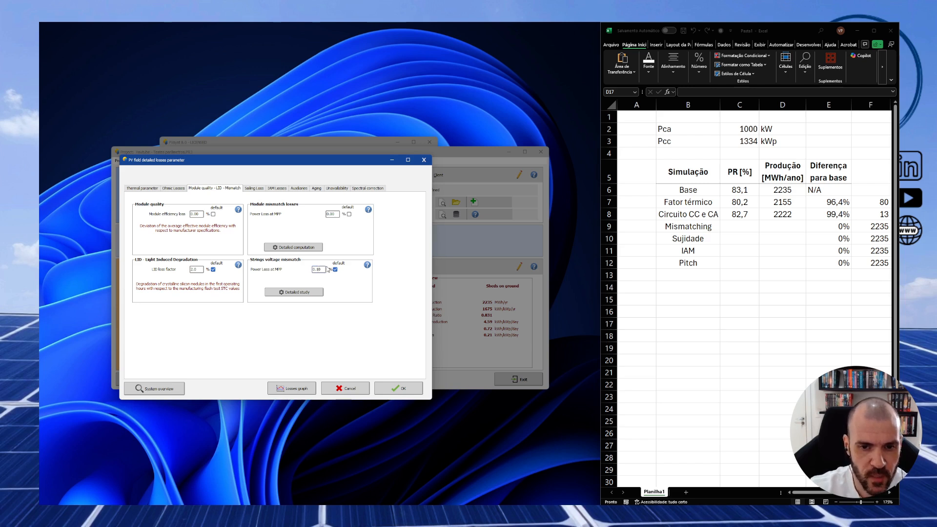
pyautogui.doubleClick(332, 214)
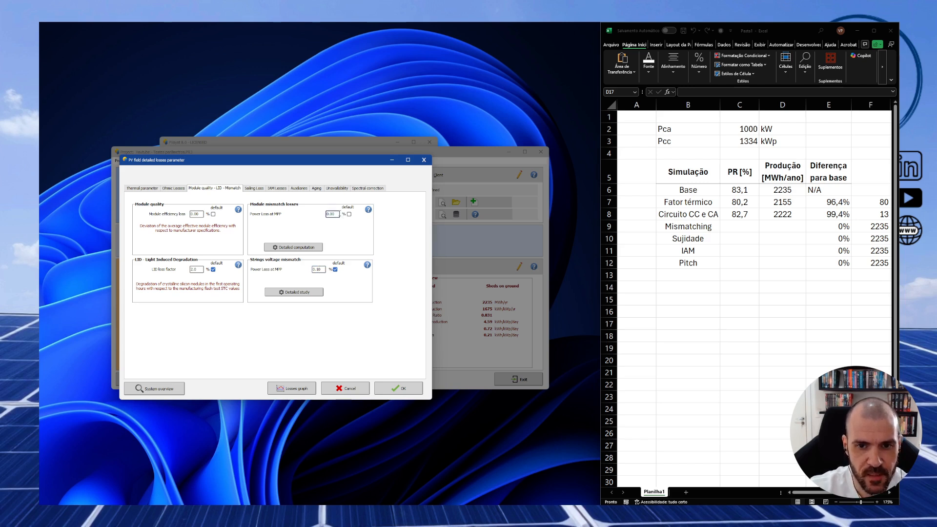
pyautogui.rightClick(336, 213)
pyautogui.press('Escape')
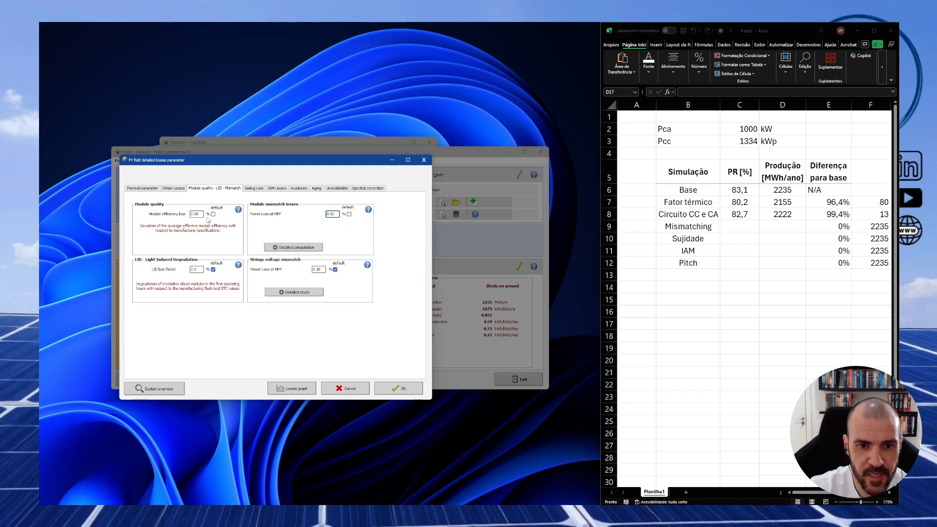
pyautogui.click(203, 215)
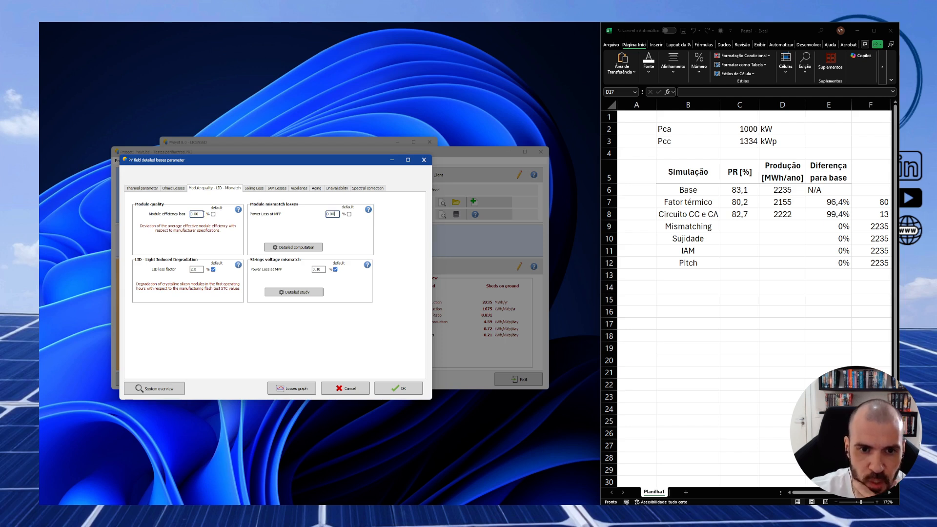
pyautogui.click(198, 214)
pyautogui.write('-0.75')
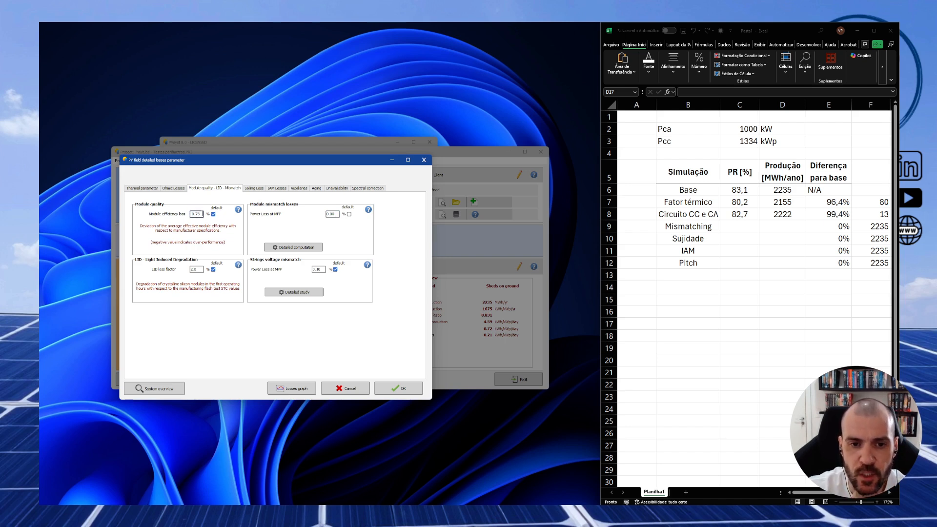
# - Set the module mismatch power loss to 1.5% and the strings voltage mismatch loss to 0.5%, and accept the detailed losses
pyautogui.click(330, 214)
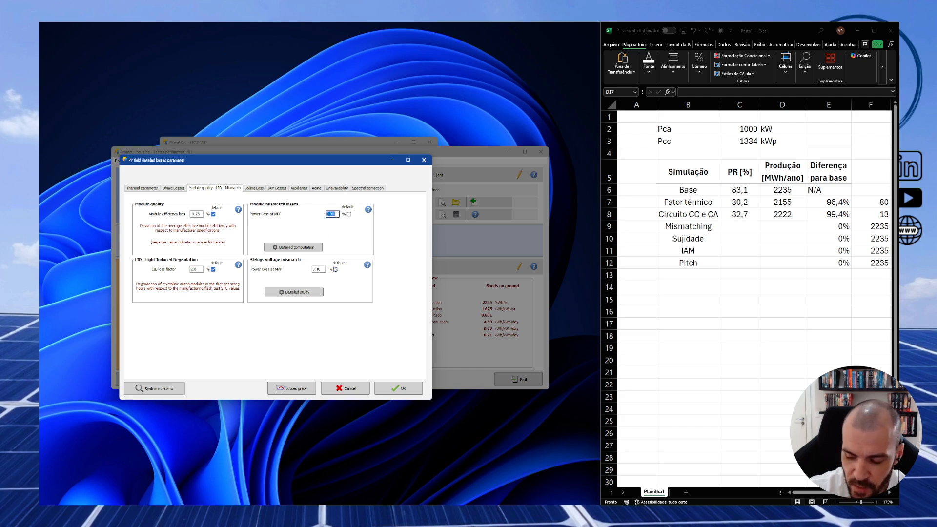
pyautogui.write('1.5')
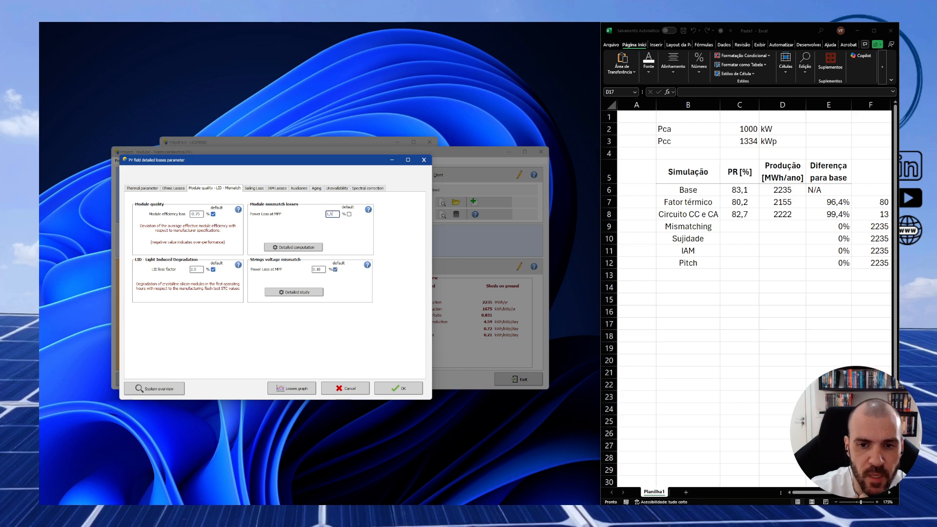
pyautogui.press('Tab')
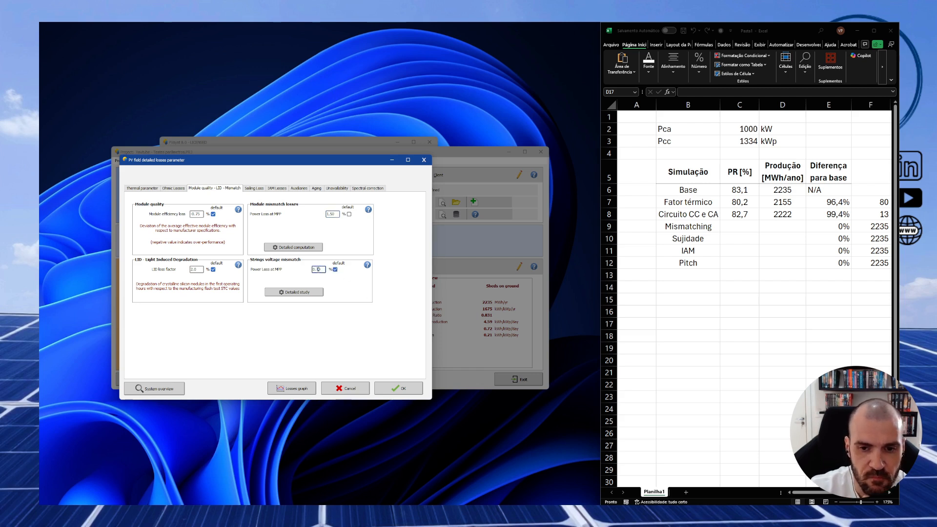
pyautogui.write('5')
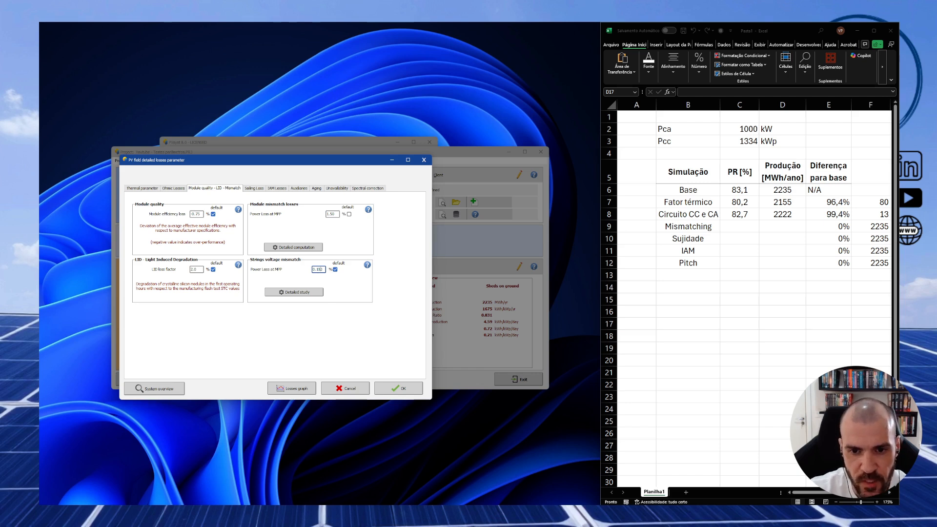
pyautogui.press('BackSpace')
pyautogui.write('5')
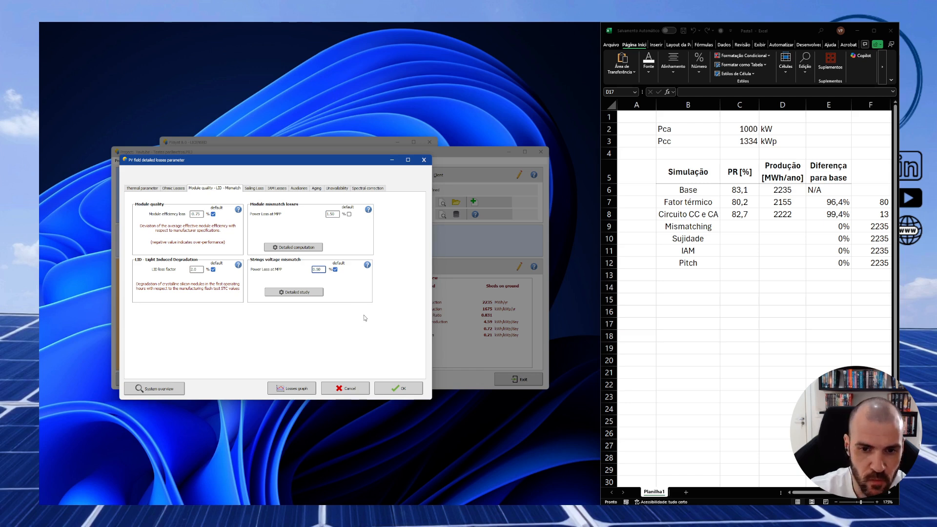
pyautogui.click(333, 214)
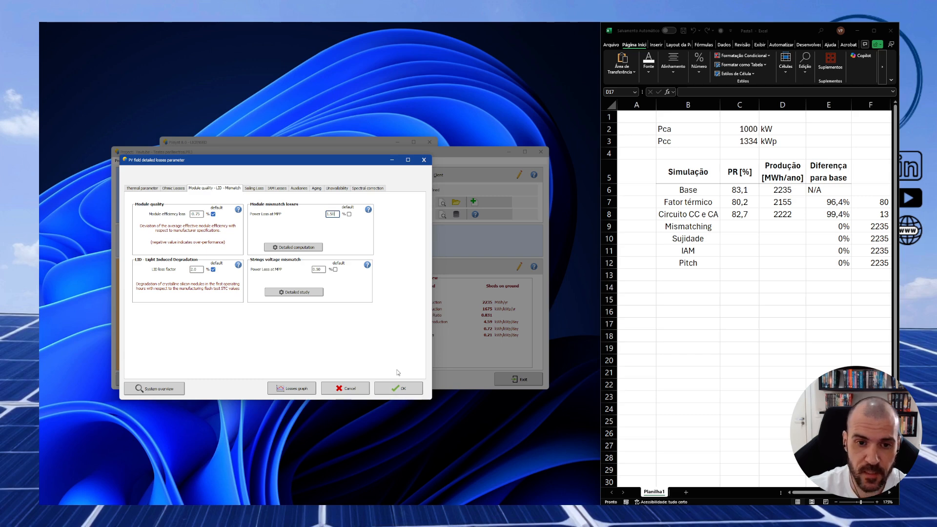
pyautogui.click(398, 387)
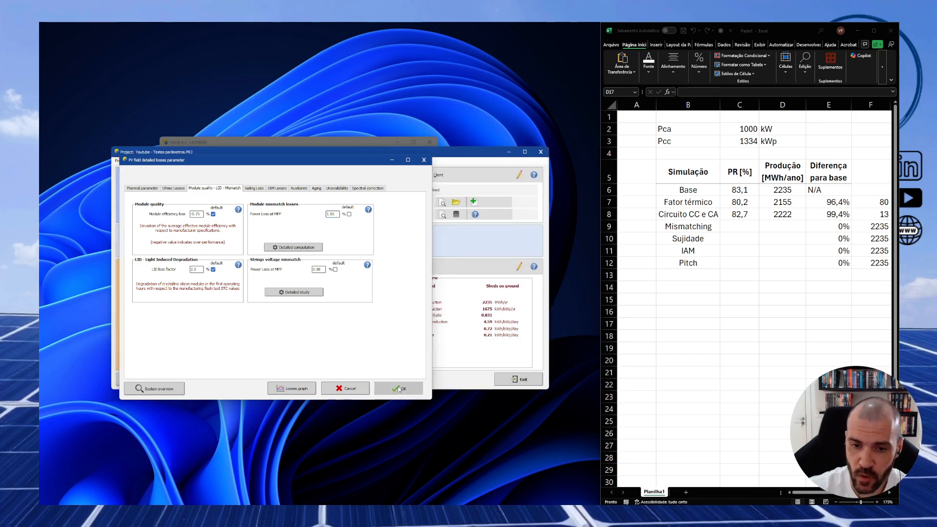
# - Run the simulation and save the results as a new variant described as "Mismatching"
pyautogui.click(338, 318)
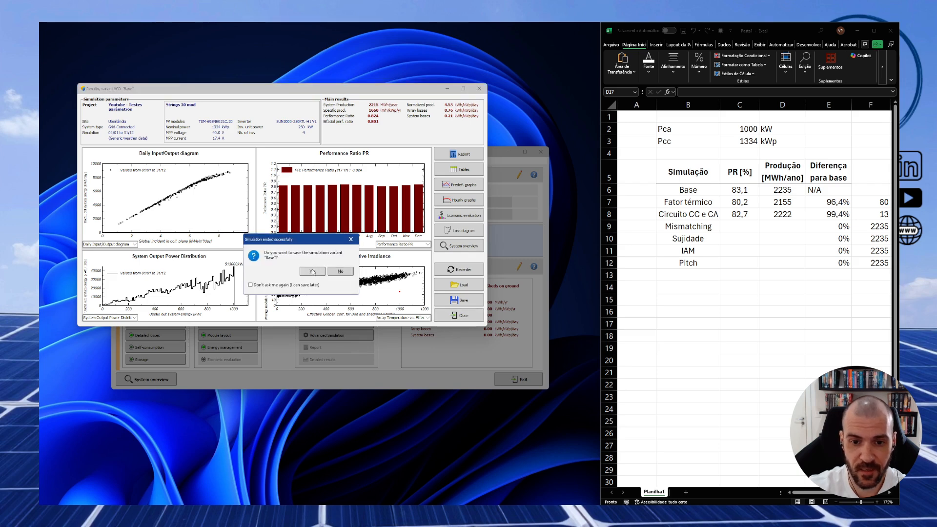
pyautogui.click(313, 271)
pyautogui.write('Mism')
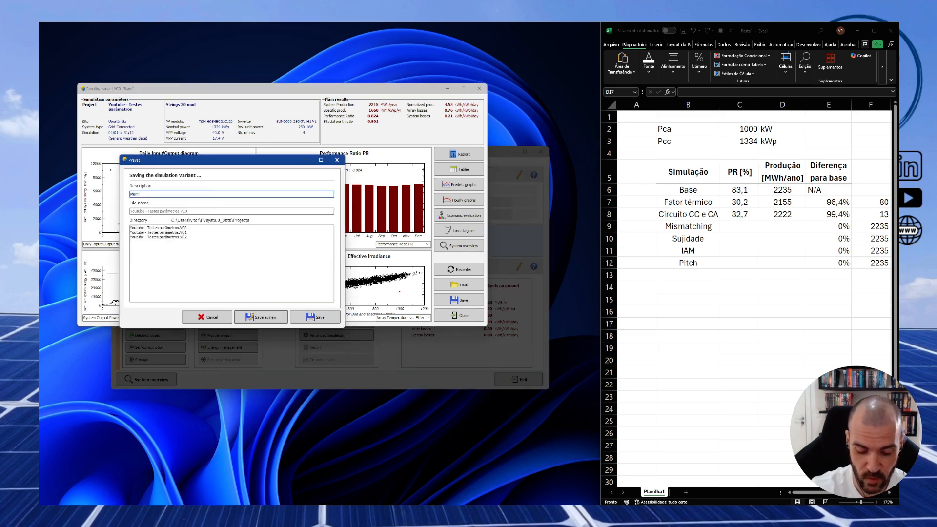
pyautogui.write('atc')
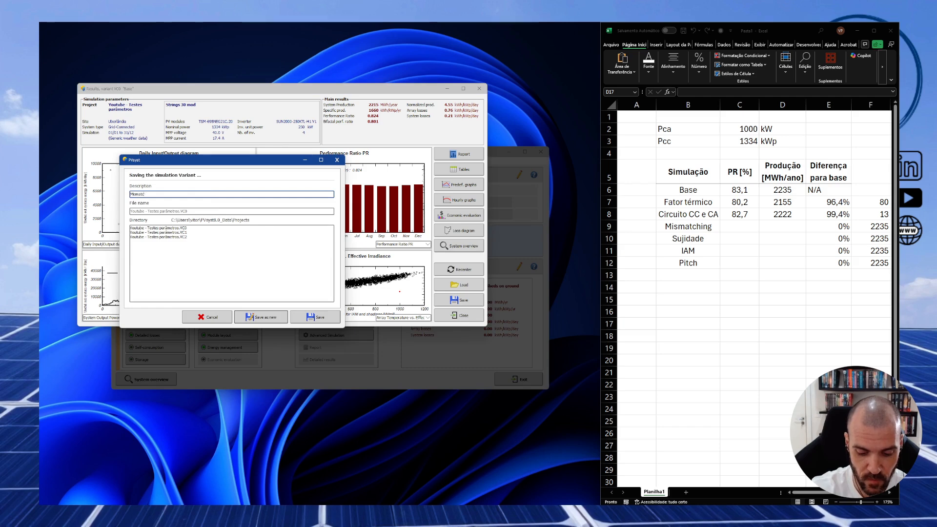
pyautogui.write('hing')
pyautogui.click(261, 318)
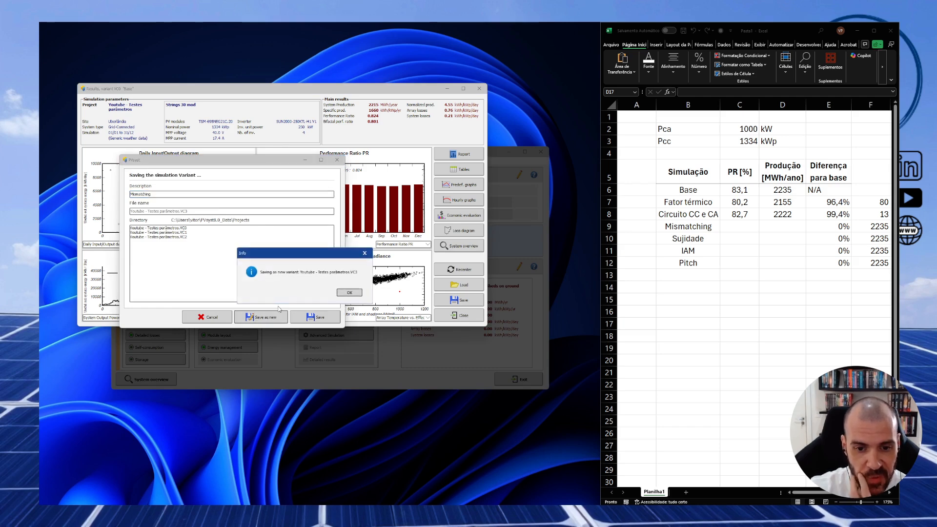
pyautogui.click(350, 292)
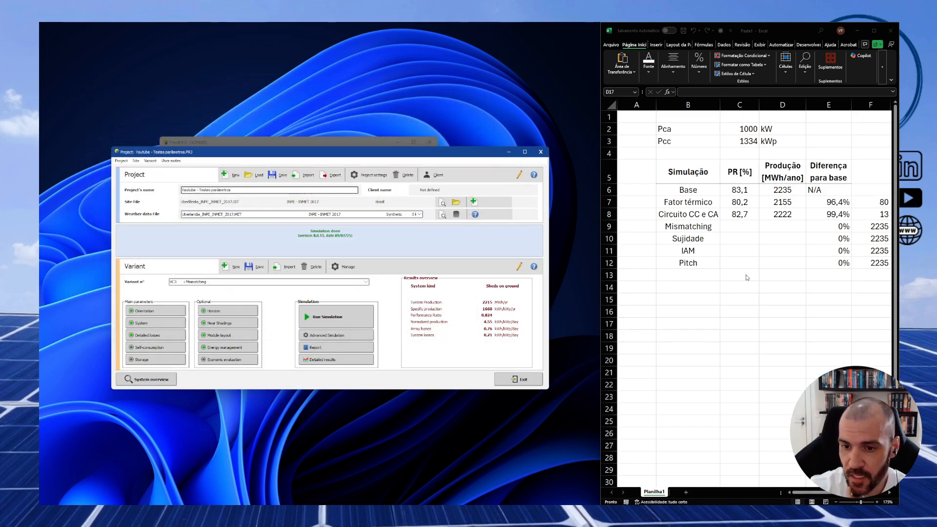
# - In the Excel sheet's Mismatching row, enter a PR of 82,4 and a production of 2215
pyautogui.click(746, 277)
pyautogui.click(740, 226)
pyautogui.write('82,4')
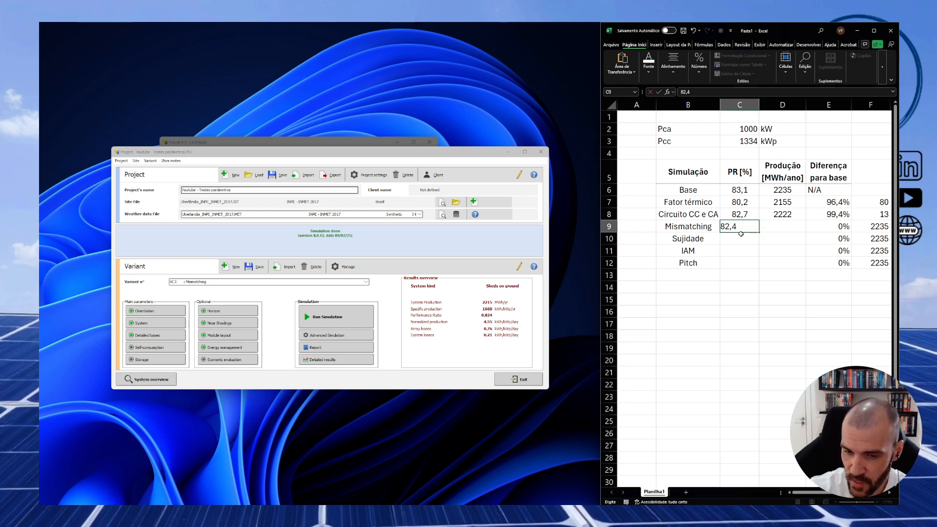
pyautogui.press('Tab')
pyautogui.write('2216')
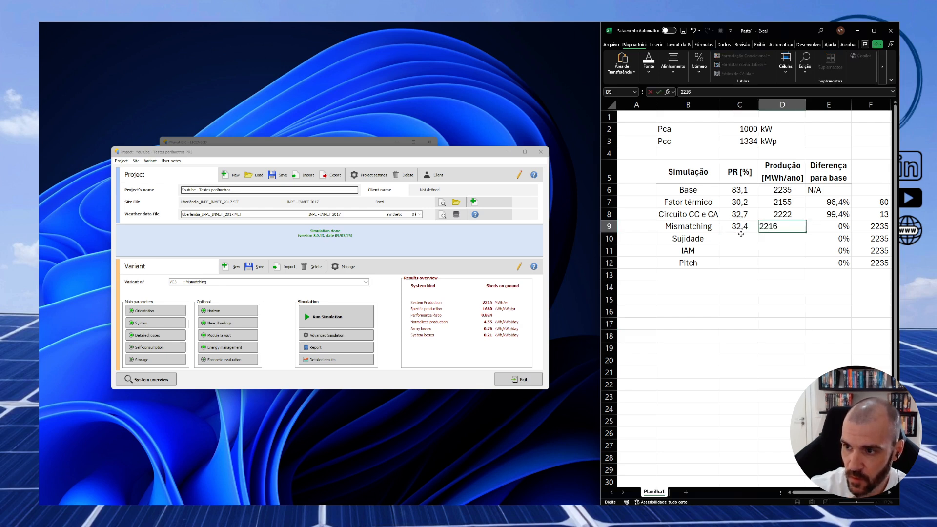
pyautogui.press('BackSpace')
pyautogui.write('5')
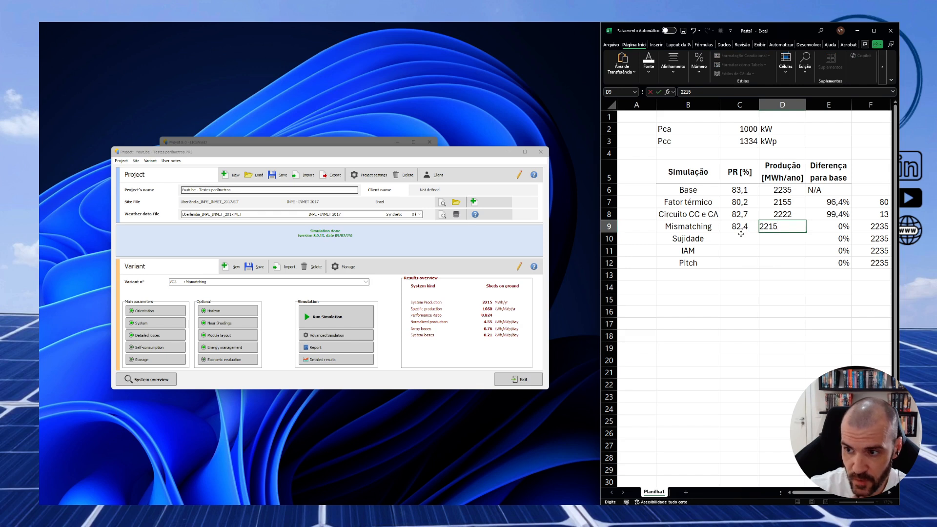
pyautogui.press('Return')
# - Copy the one-decimal percentage format from E8 to E9:E12 with the Format Painter
pyautogui.click(843, 222)
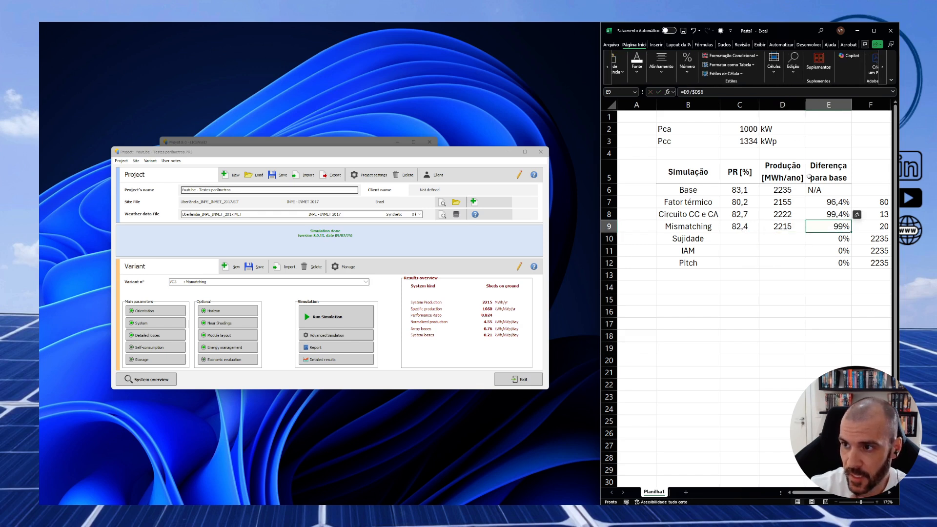
pyautogui.click(830, 215)
pyautogui.click(616, 66)
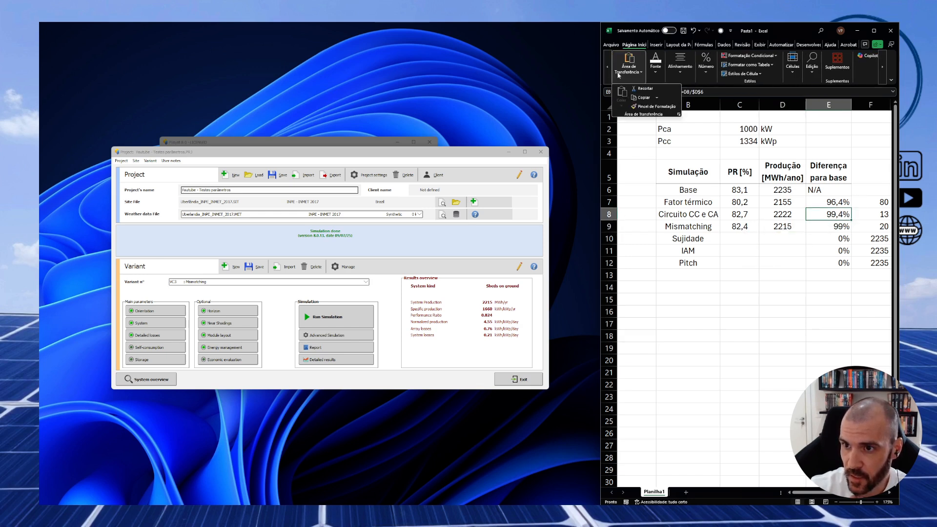
pyautogui.click(643, 107)
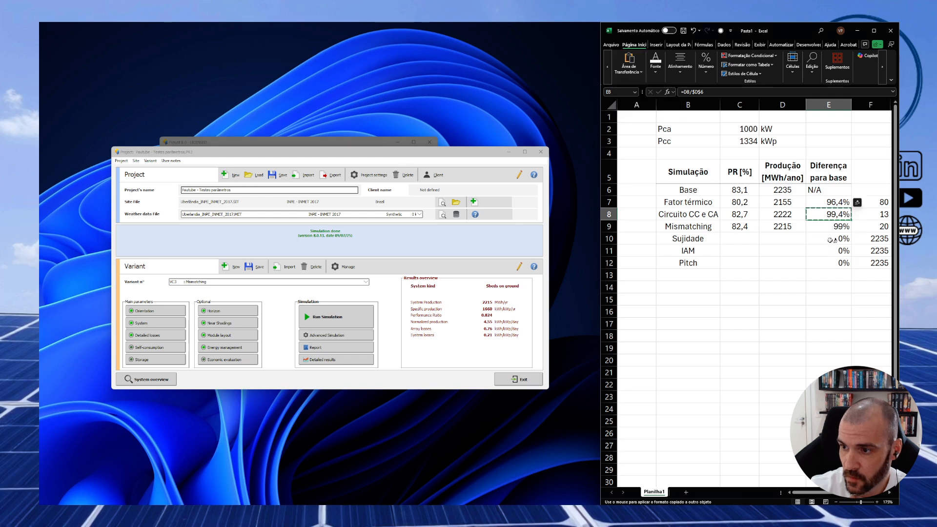
pyautogui.moveTo(830, 227); pyautogui.dragTo(830, 264)
pyautogui.click(829, 312)
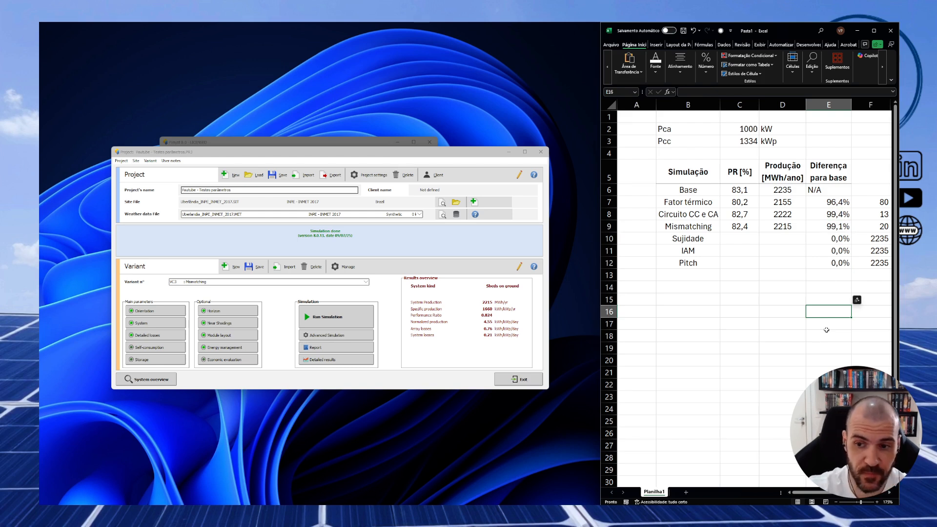
# - In PVsyst, reload the Base variant and set the yearly soiling loss factor to 1% in the detailed losses
pyautogui.click(341, 282)
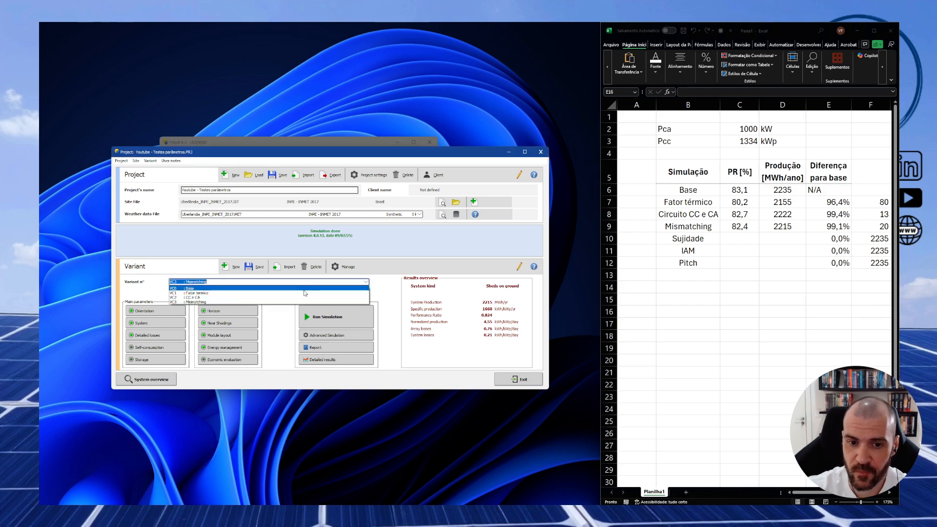
pyautogui.click(305, 288)
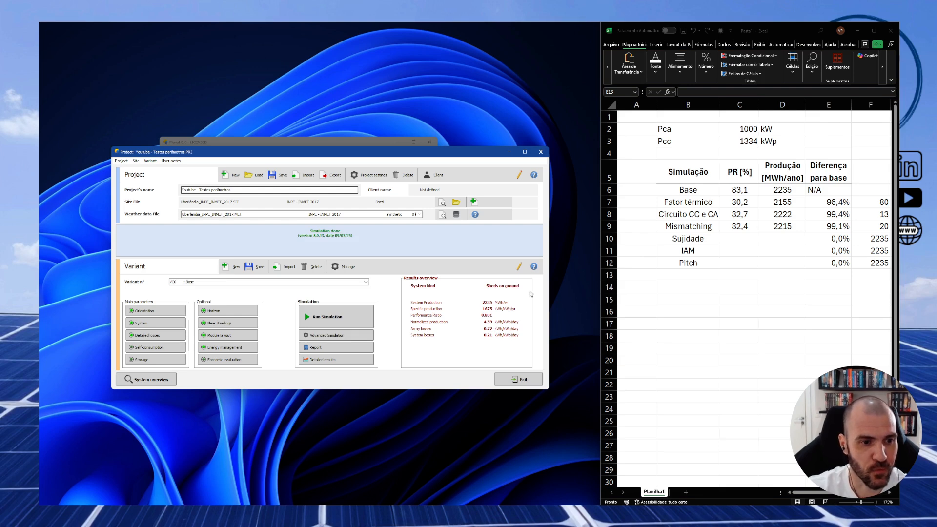
pyautogui.click(175, 337)
pyautogui.click(253, 188)
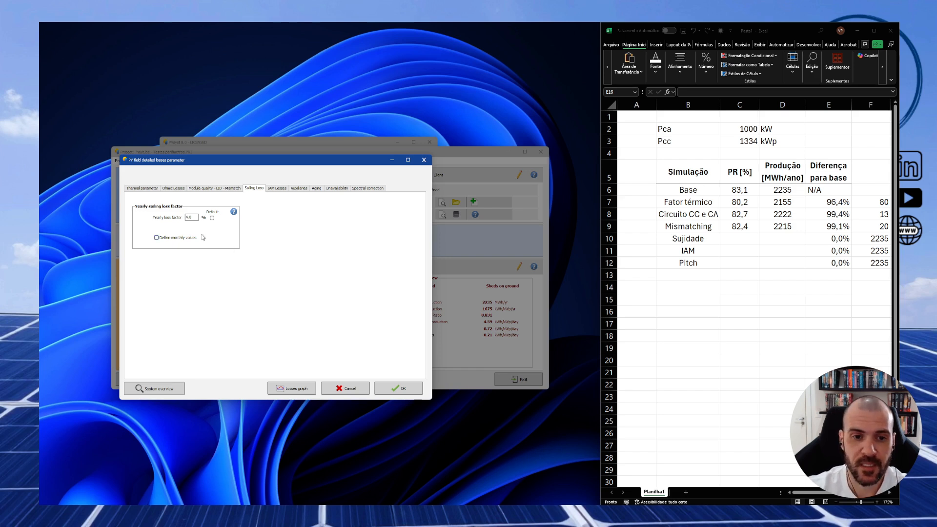
pyautogui.click(198, 219)
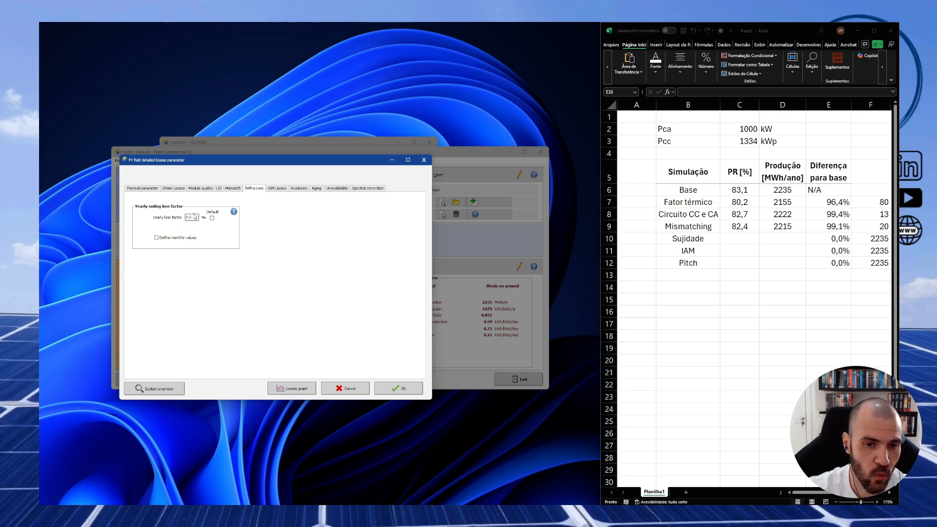
pyautogui.press('BackSpace')
pyautogui.write('5')
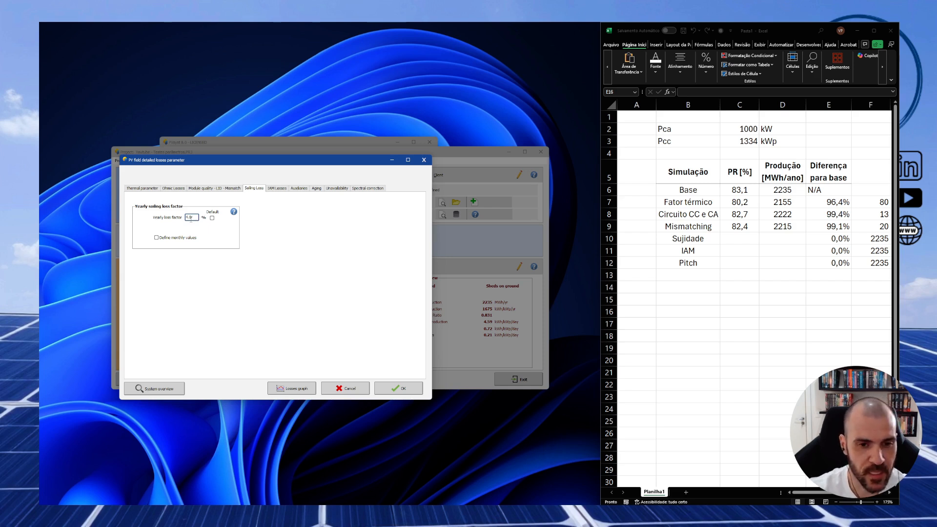
pyautogui.doubleClick(190, 217)
pyautogui.write('1')
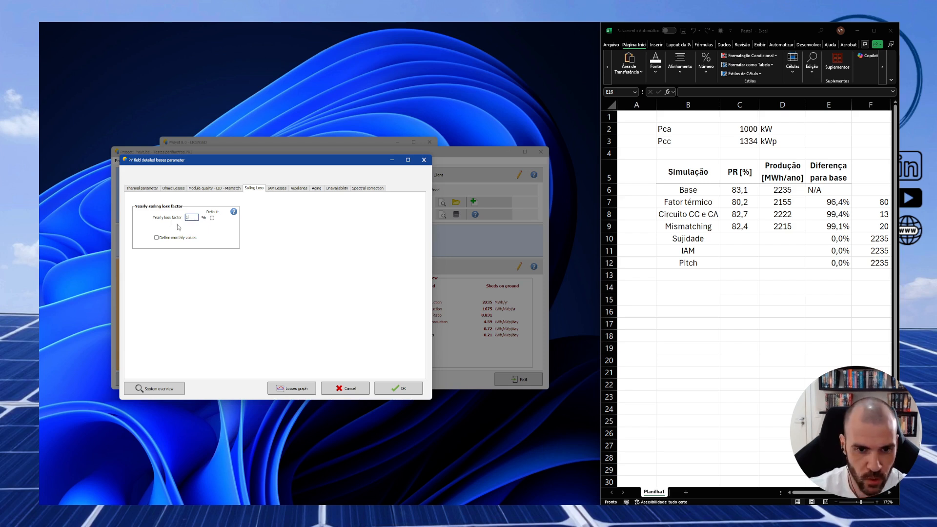
pyautogui.click(398, 387)
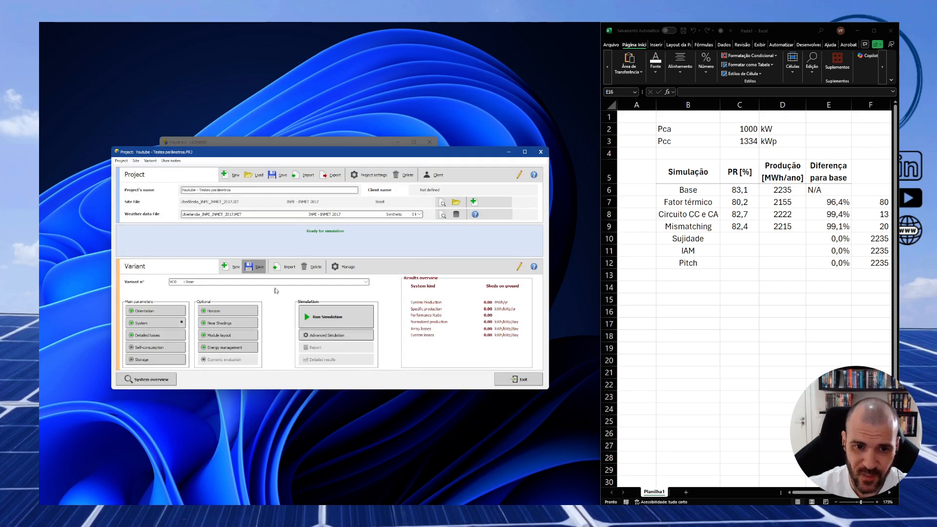
# - Run the simulation and save the results as a new variant described as "Sujidade"
pyautogui.click(362, 315)
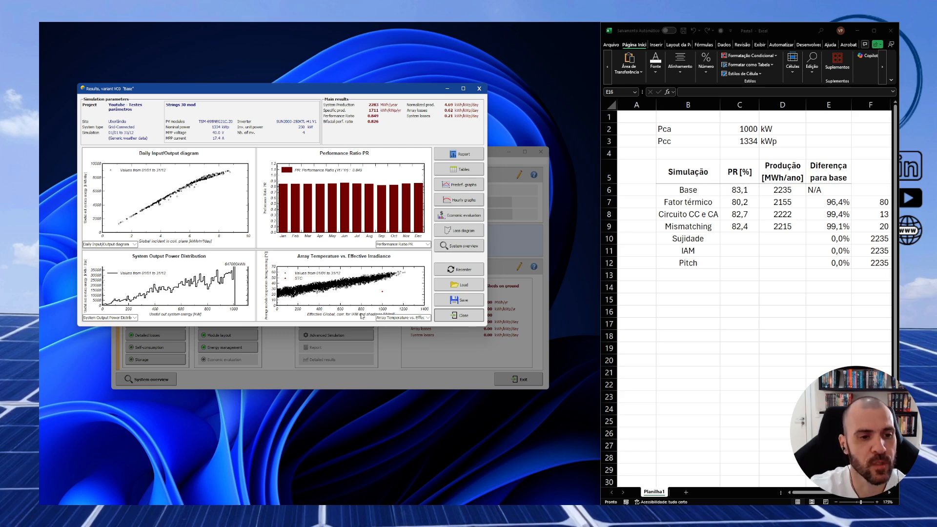
pyautogui.click(459, 315)
pyautogui.click(313, 271)
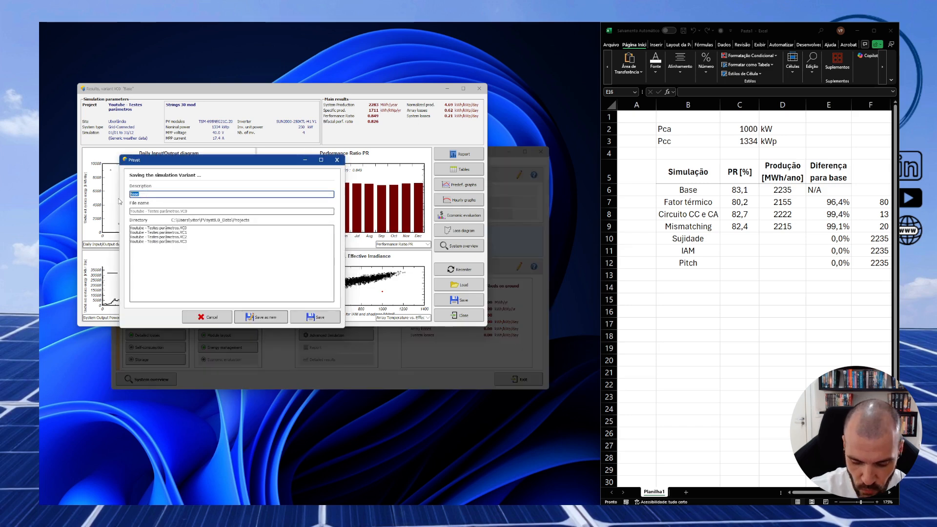
pyautogui.write('Sujidade')
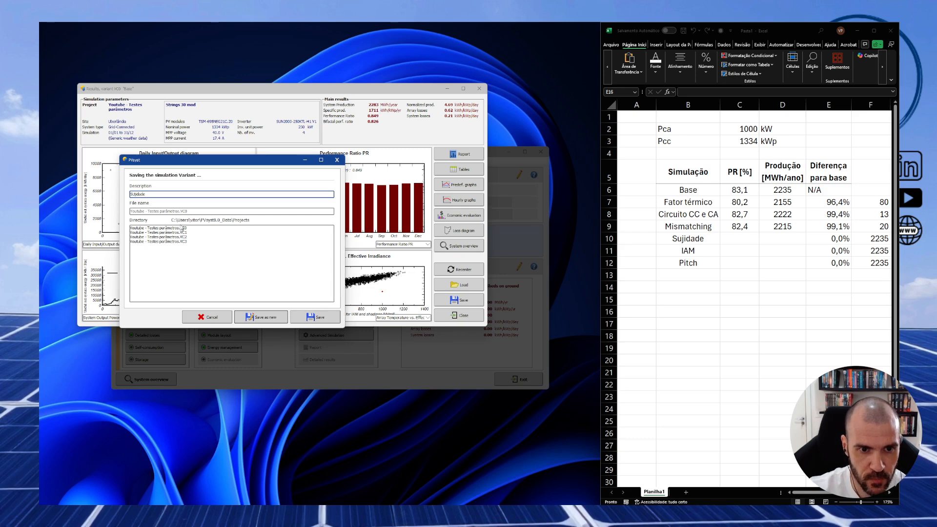
pyautogui.click(273, 321)
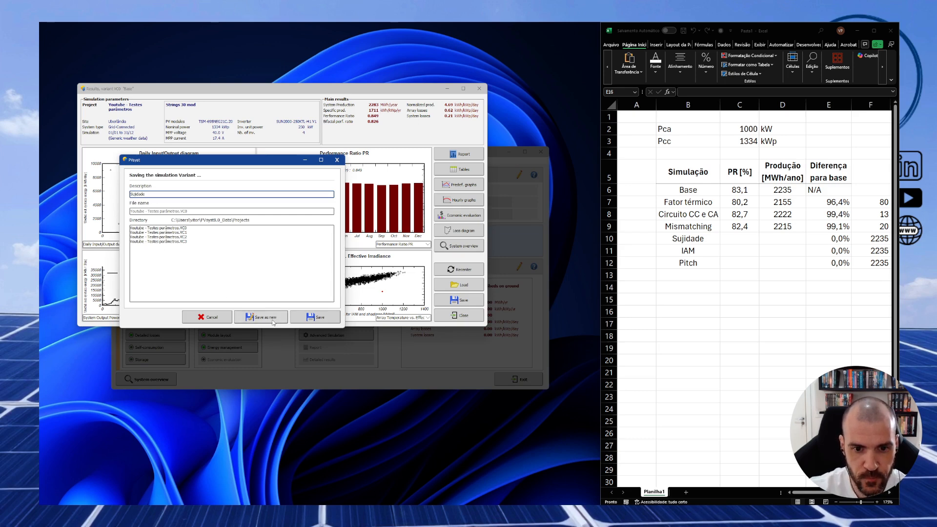
pyautogui.click(350, 293)
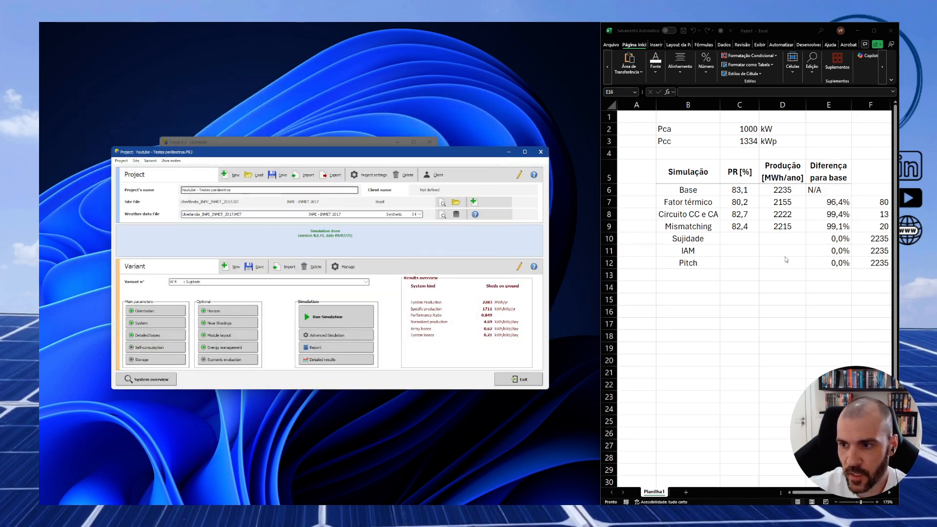
# - In the Excel sheet's Sujidade row, enter a PR of 84,9 and a production of 2283
pyautogui.click(740, 240)
pyautogui.write('84')
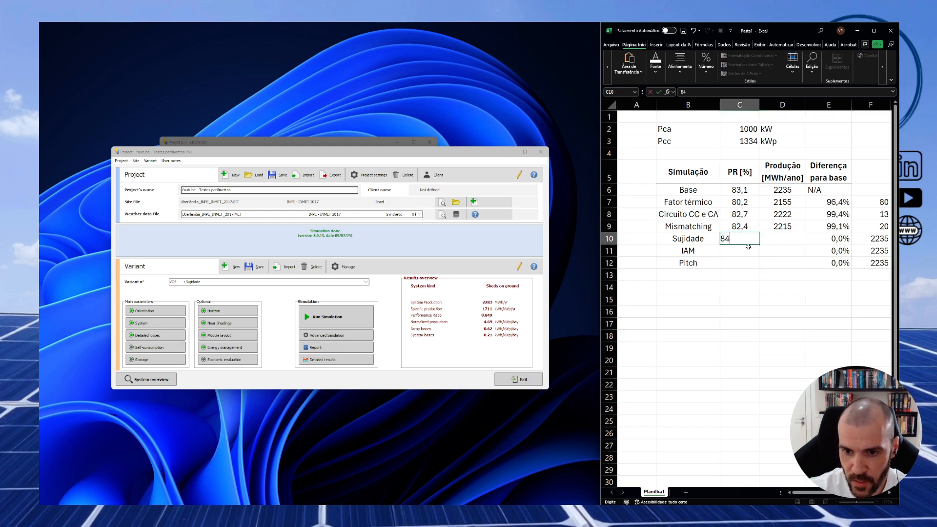
pyautogui.write(',9')
pyautogui.press('Tab')
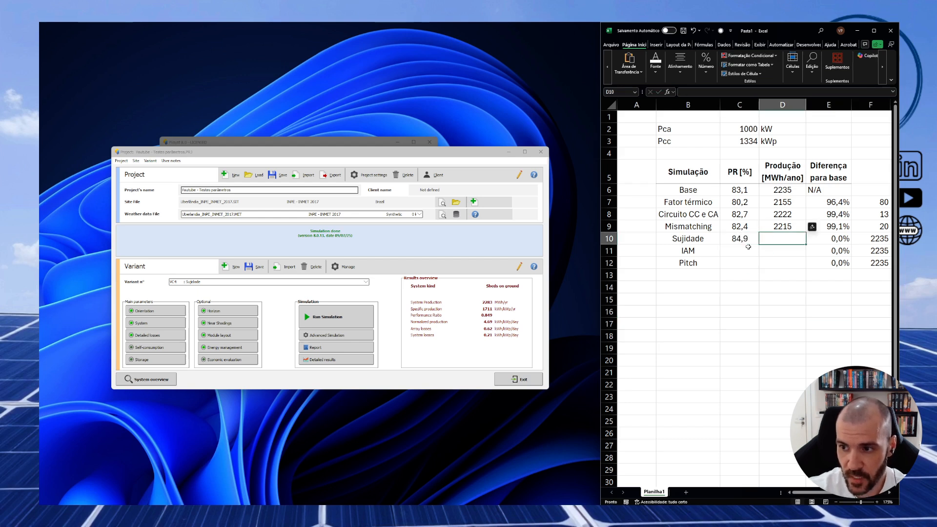
pyautogui.write('2283')
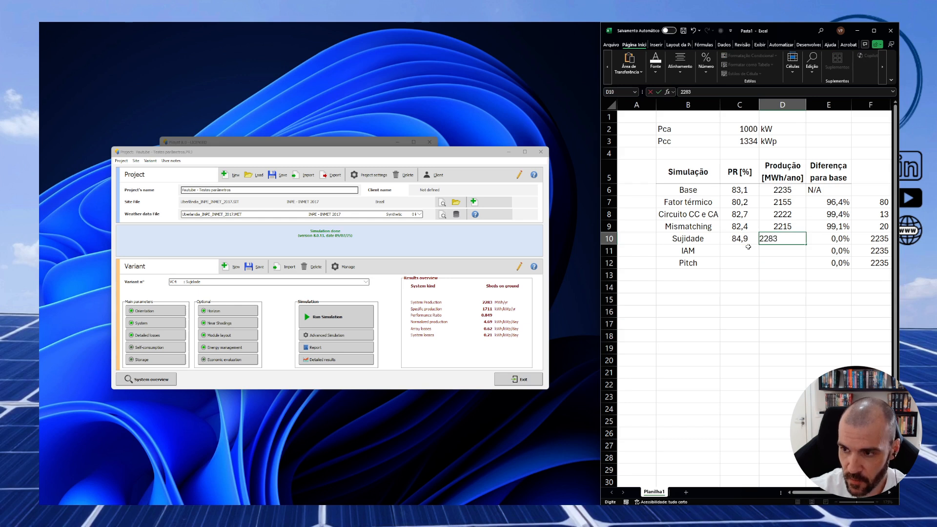
pyautogui.press('Return')
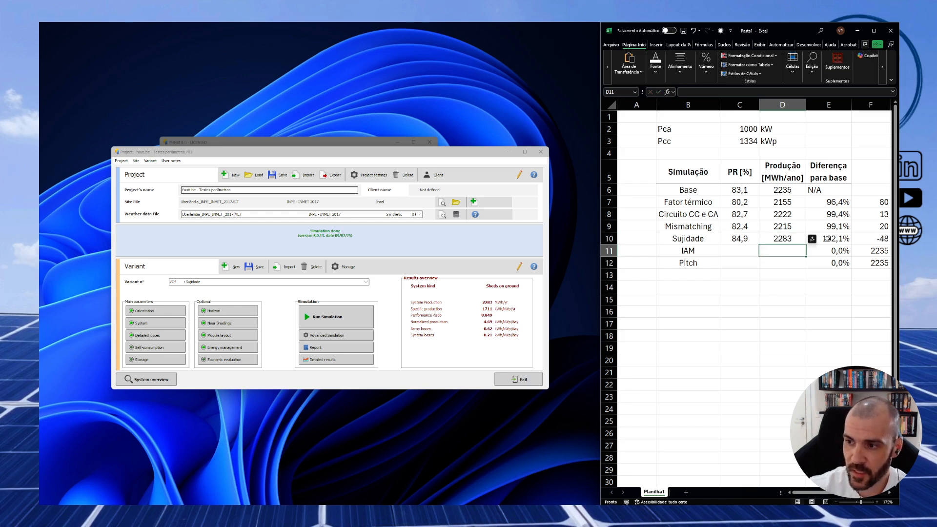
pyautogui.click(828, 241)
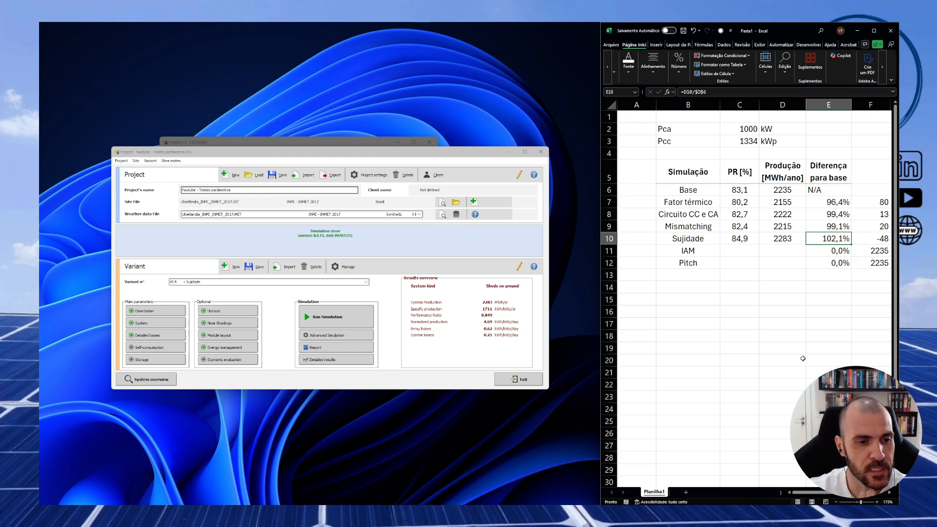
# - In PVsyst, reload the Base variant and replace the PV module's IAM definition with the ASHRAE Model in the detailed losses
pyautogui.click(364, 282)
pyautogui.click(358, 288)
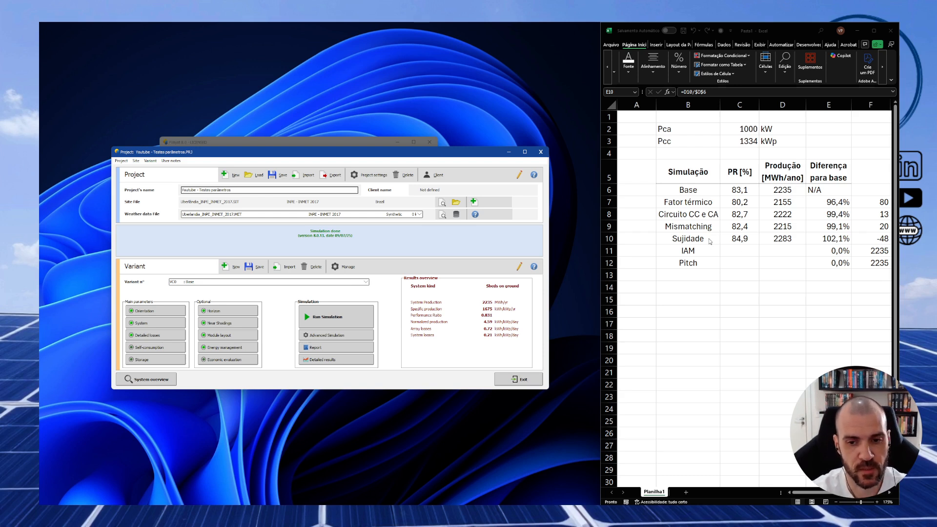
pyautogui.click(821, 238)
pyautogui.click(712, 238)
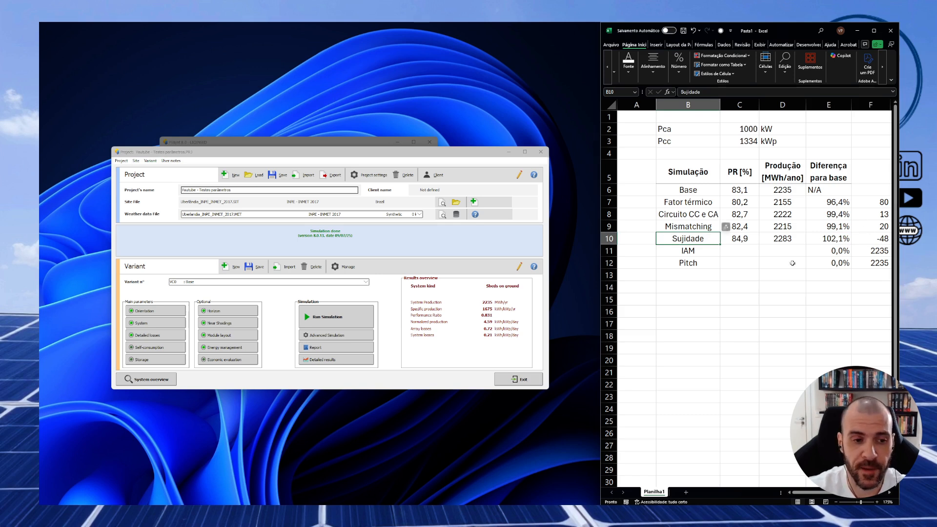
pyautogui.click(728, 250)
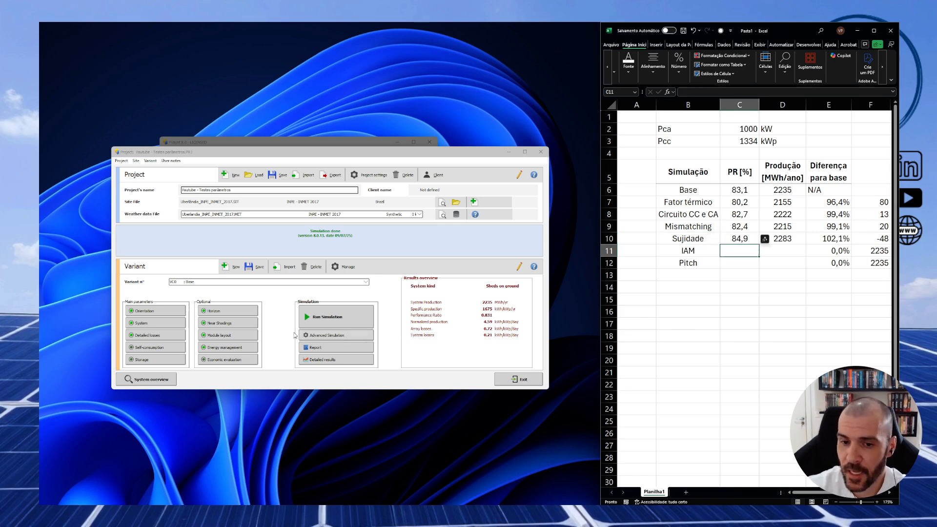
pyautogui.click(155, 336)
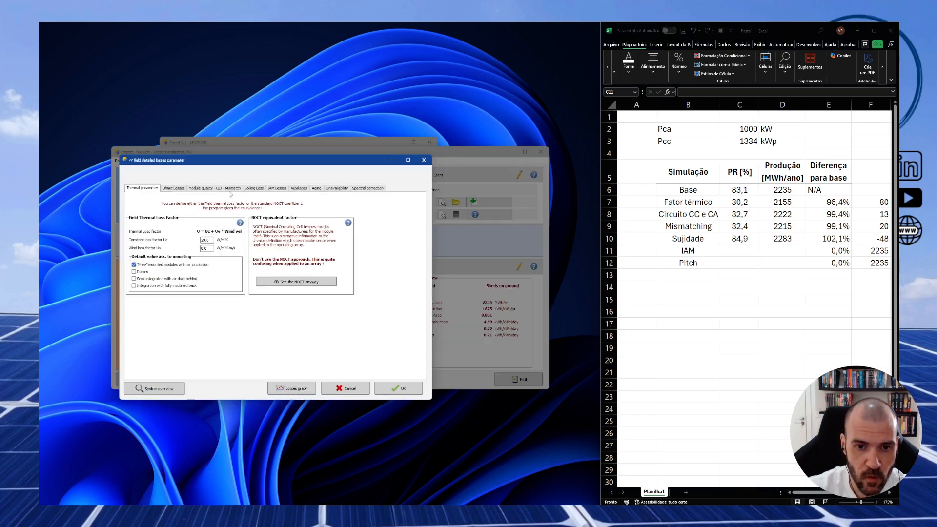
pyautogui.click(278, 189)
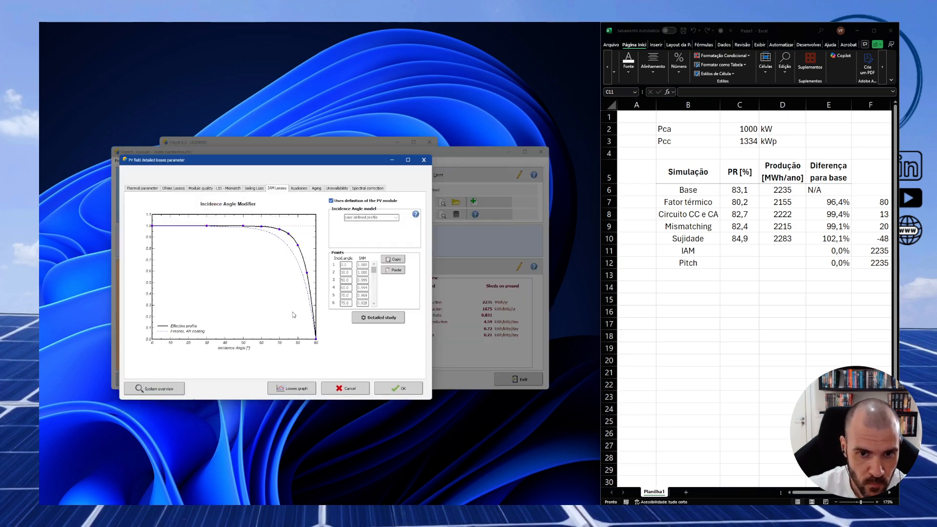
pyautogui.click(355, 201)
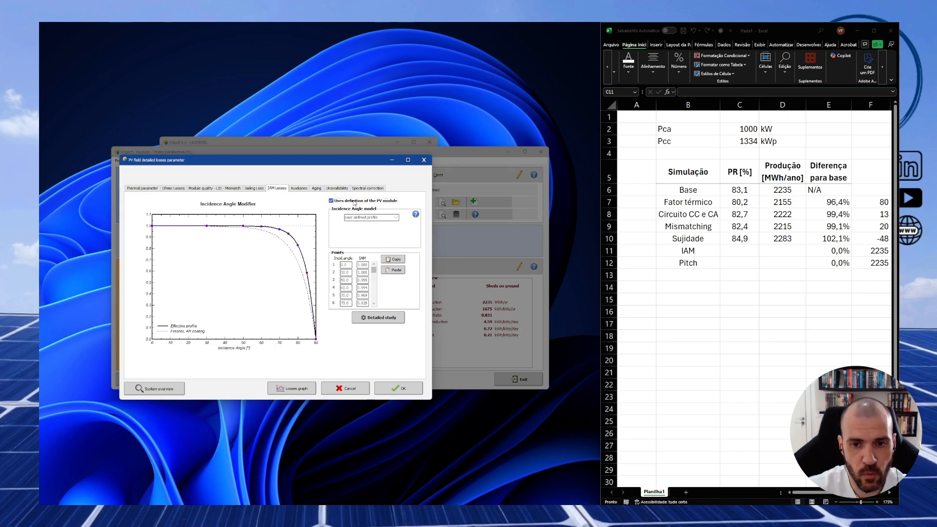
pyautogui.click(395, 217)
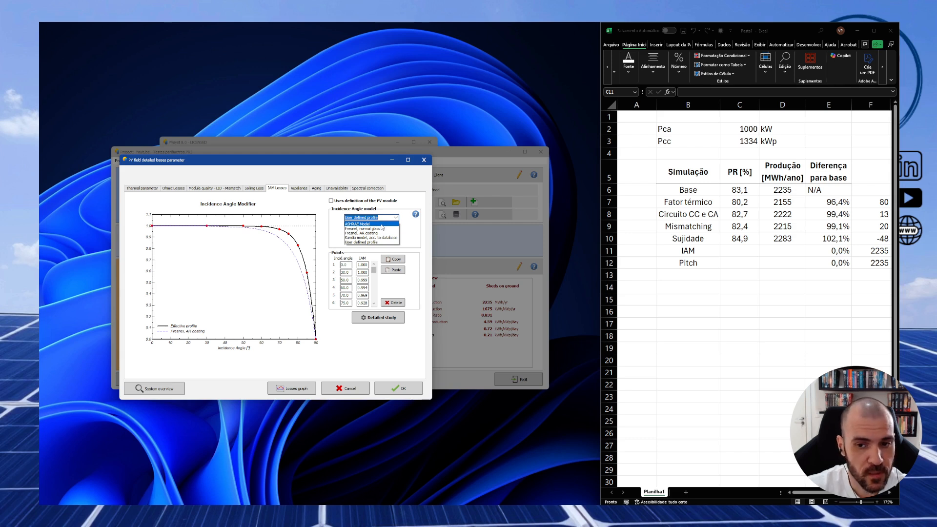
pyautogui.click(382, 224)
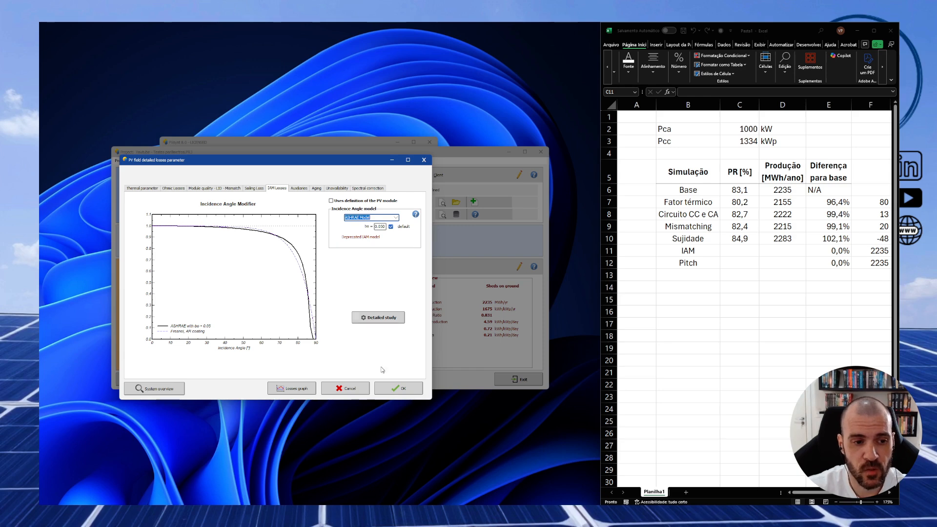
pyautogui.click(390, 386)
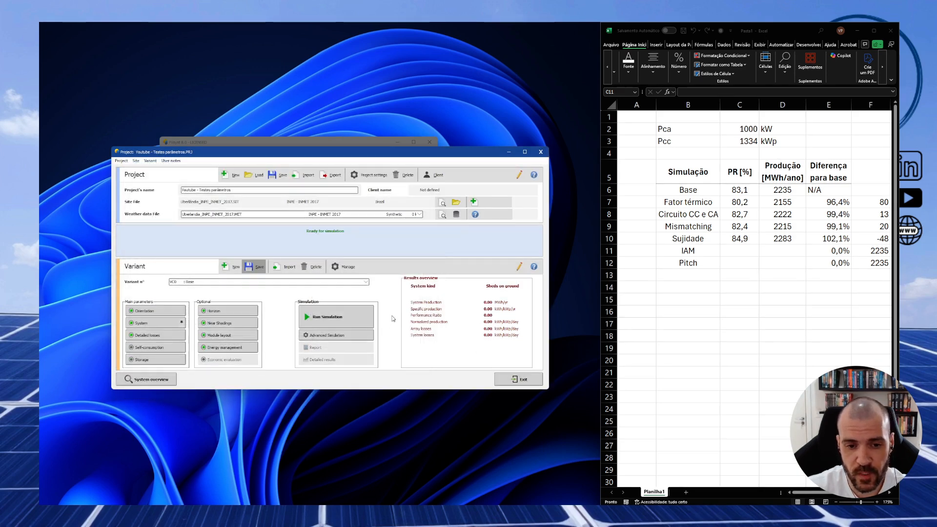
# - Run the simulation and save the results as a new variant described as "IAM"
pyautogui.click(361, 318)
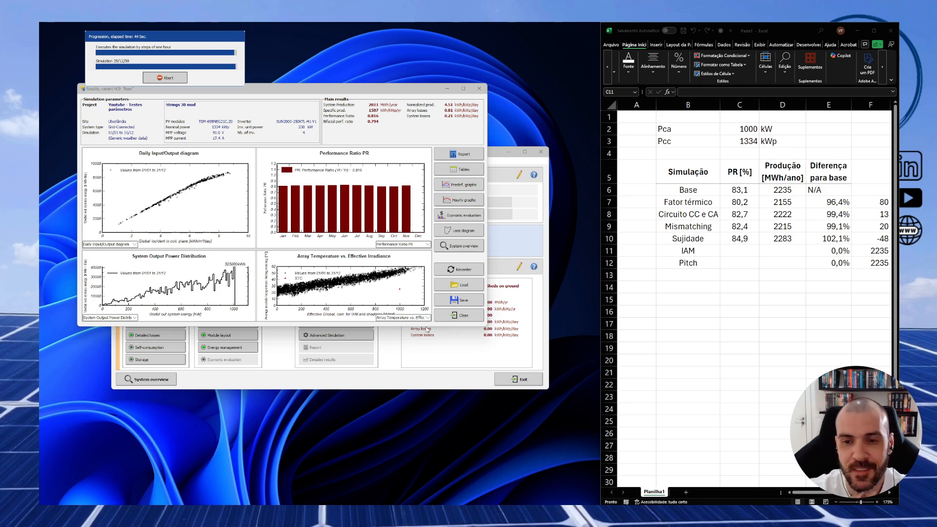
pyautogui.click(312, 271)
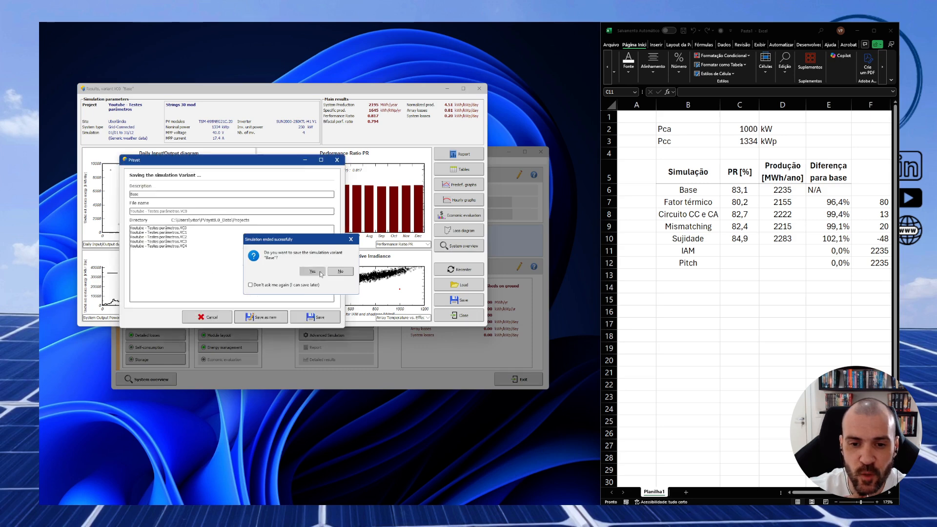
pyautogui.write('IAM')
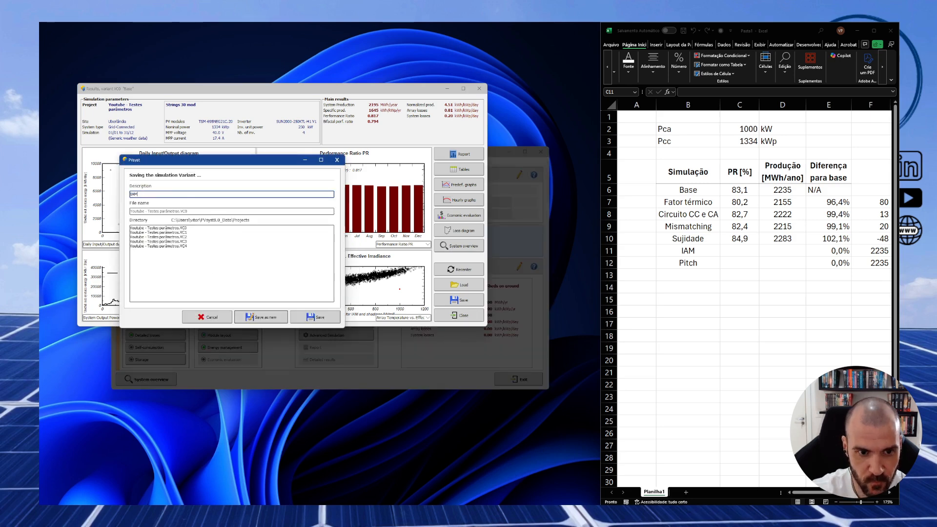
pyautogui.click(259, 323)
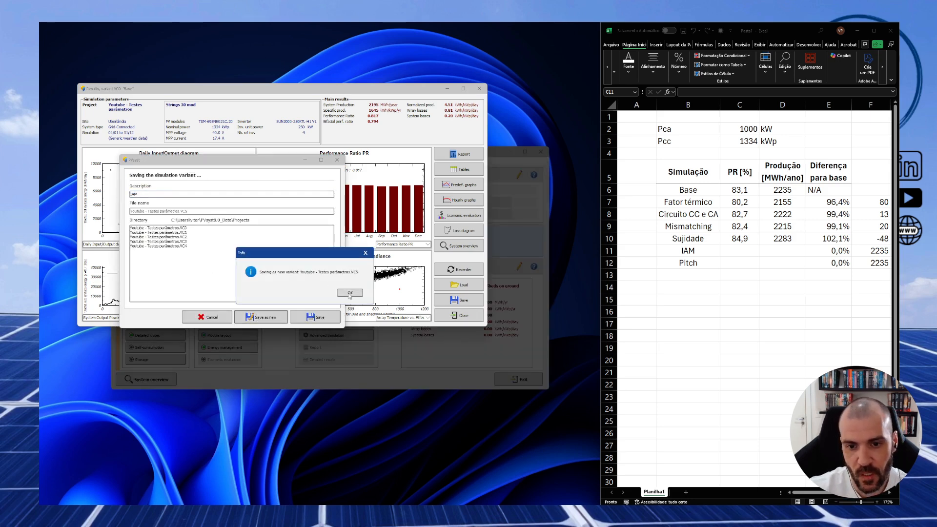
pyautogui.click(349, 294)
pyautogui.click(437, 318)
# - In the Excel sheet's IAM row, enter a PR of 81,7 and a production of 2195
pyautogui.click(745, 253)
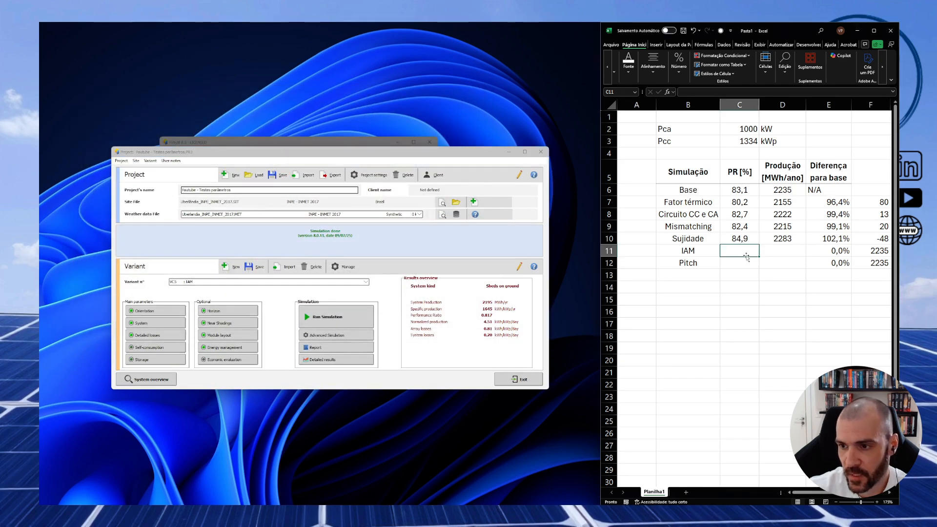
pyautogui.write('81,7')
pyautogui.press('Tab')
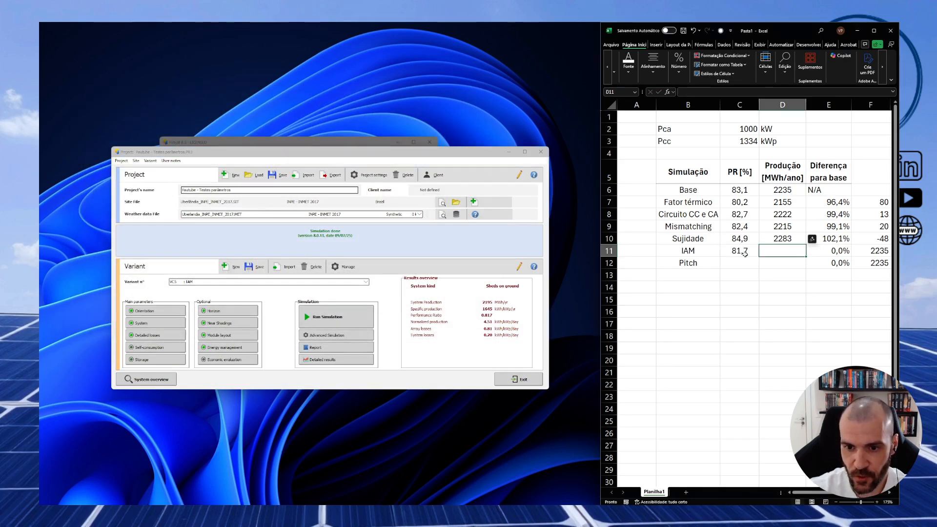
pyautogui.write('2195')
pyautogui.press('Return')
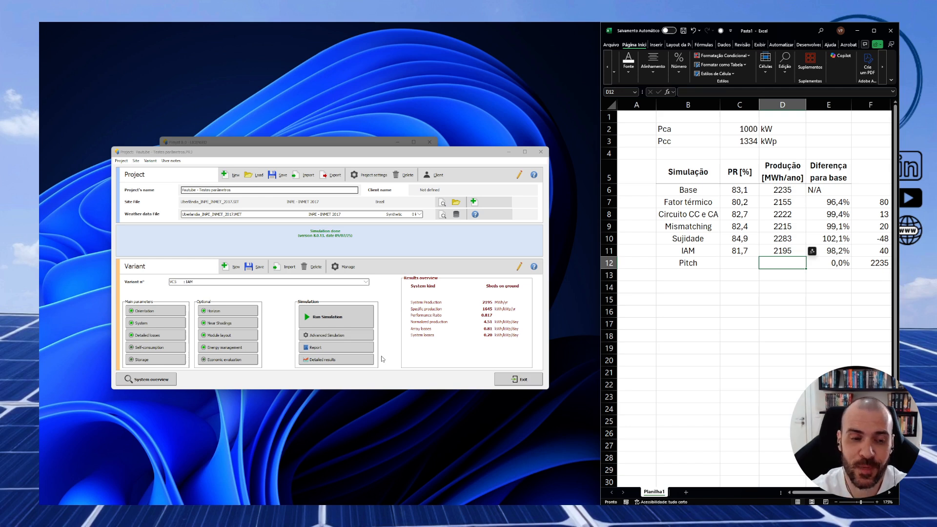
# - In PVsyst, reload the Base variant and open its near shadings 3D construction scene
pyautogui.click(364, 282)
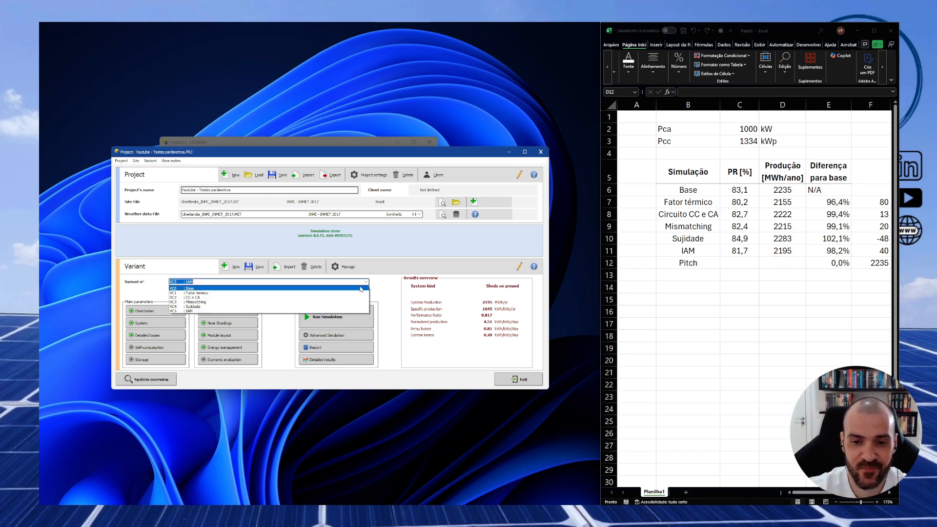
pyautogui.click(357, 289)
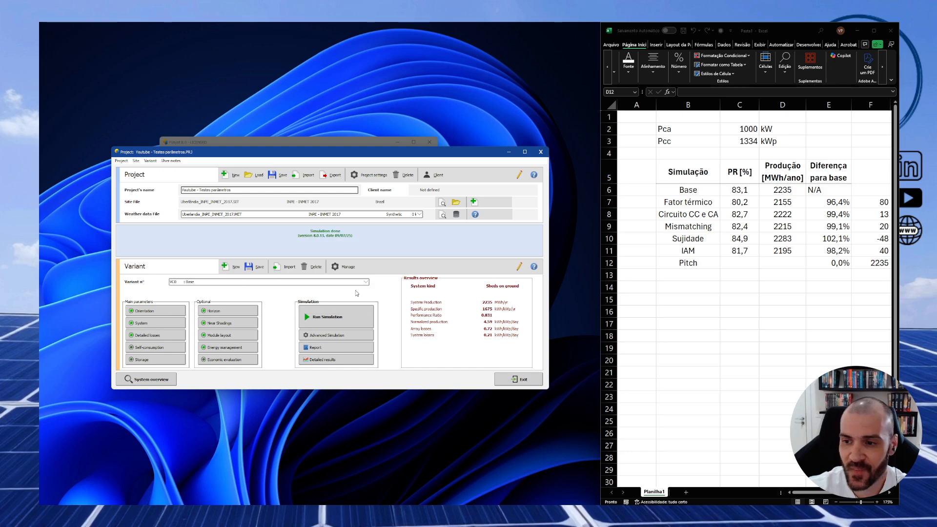
pyautogui.click(223, 323)
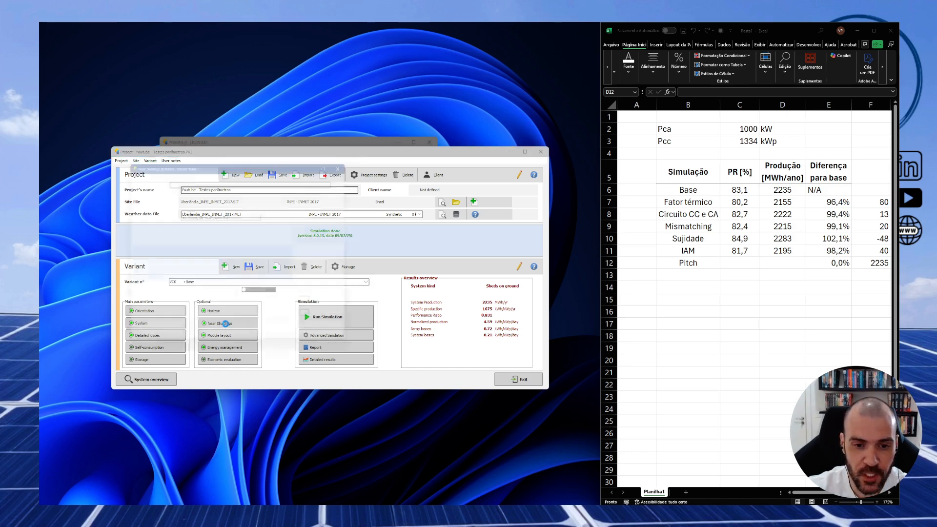
pyautogui.click(242, 192)
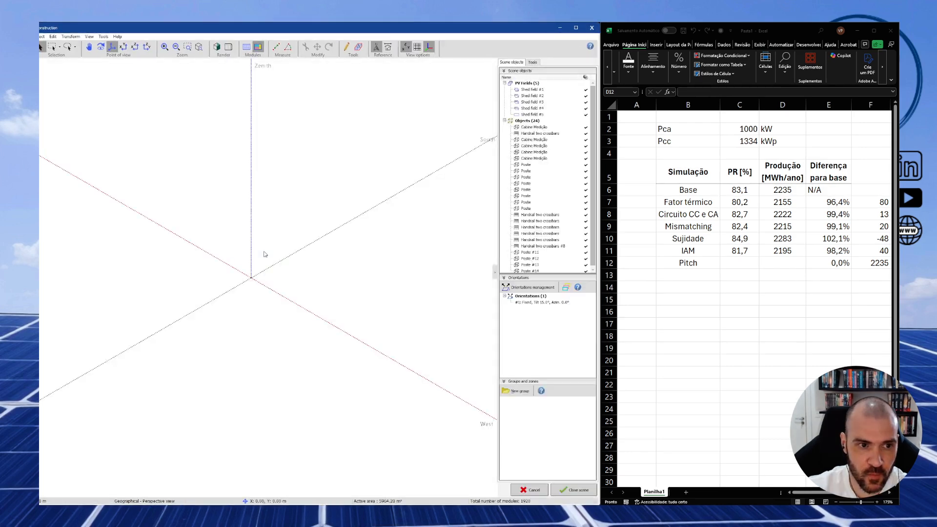
# - Select all five shed fields in the 3D scene and set their N-S pitch to 5 in the object management table
pyautogui.click(283, 213)
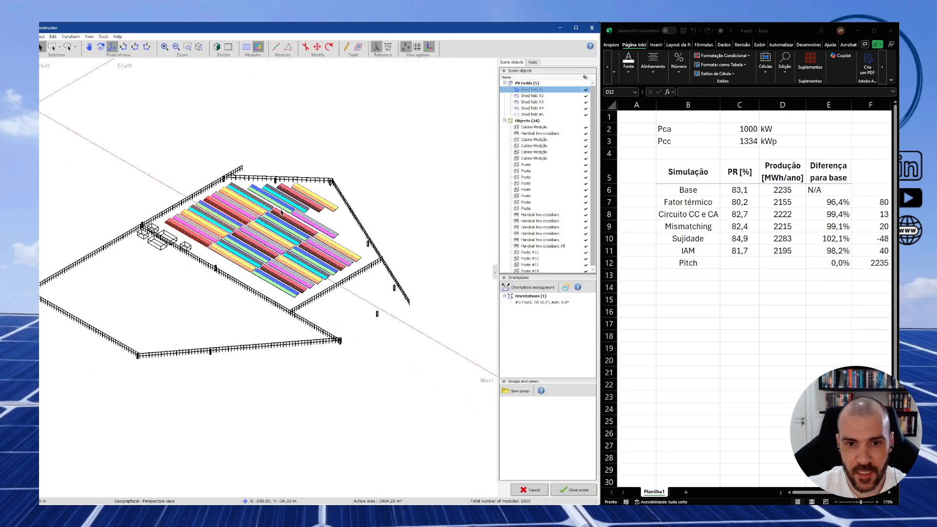
pyautogui.keyDown('ctrl'); pyautogui.click(282, 233); pyautogui.keyUp('ctrl')
pyautogui.keyDown('ctrl'); pyautogui.click(287, 278); pyautogui.keyUp('ctrl')
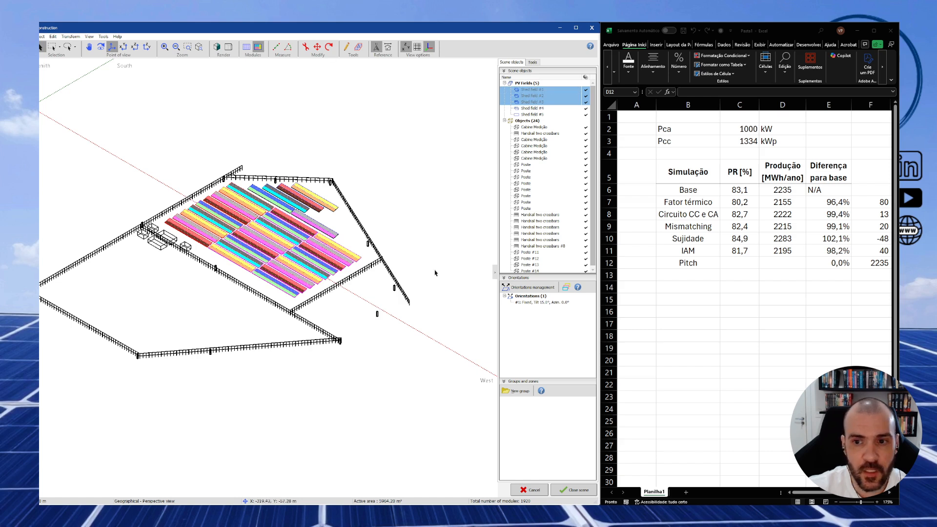
pyautogui.keyDown('ctrl'); pyautogui.click(531, 109); pyautogui.keyUp('ctrl')
pyautogui.keyDown('ctrl'); pyautogui.click(531, 115); pyautogui.keyUp('ctrl')
pyautogui.rightClick(526, 107)
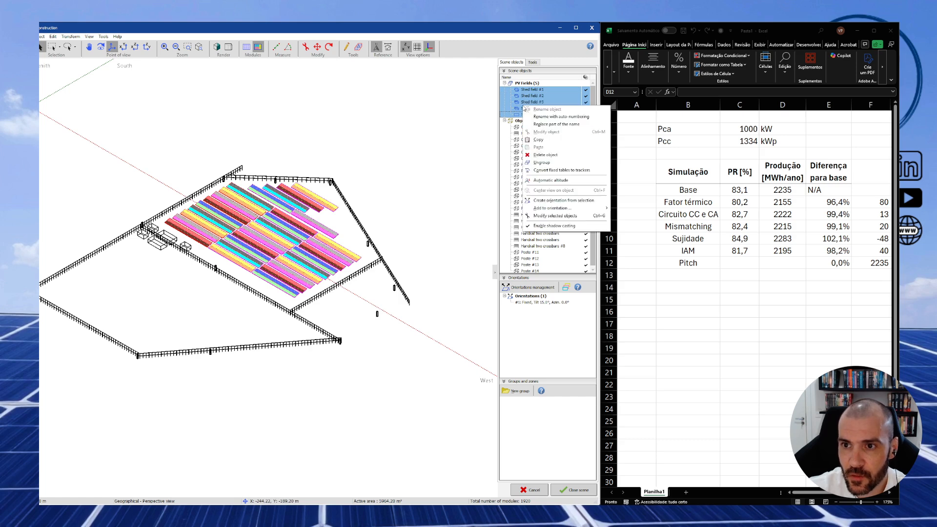
pyautogui.click(557, 216)
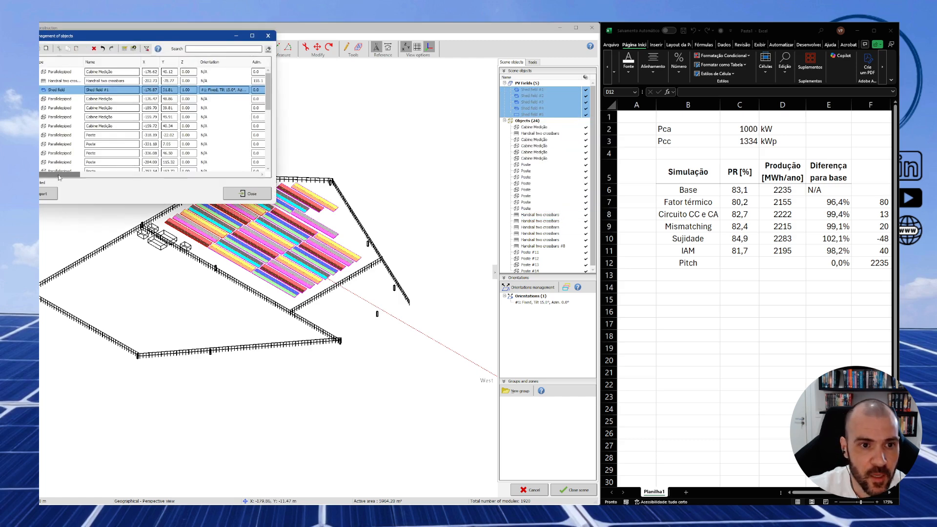
pyautogui.moveTo(74, 175); pyautogui.dragTo(149, 174)
pyautogui.click(165, 90)
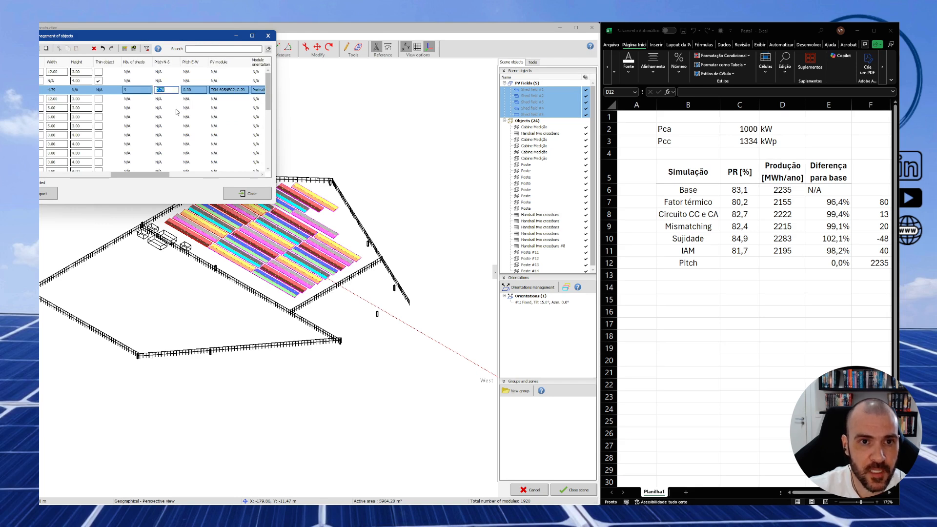
pyautogui.write('5')
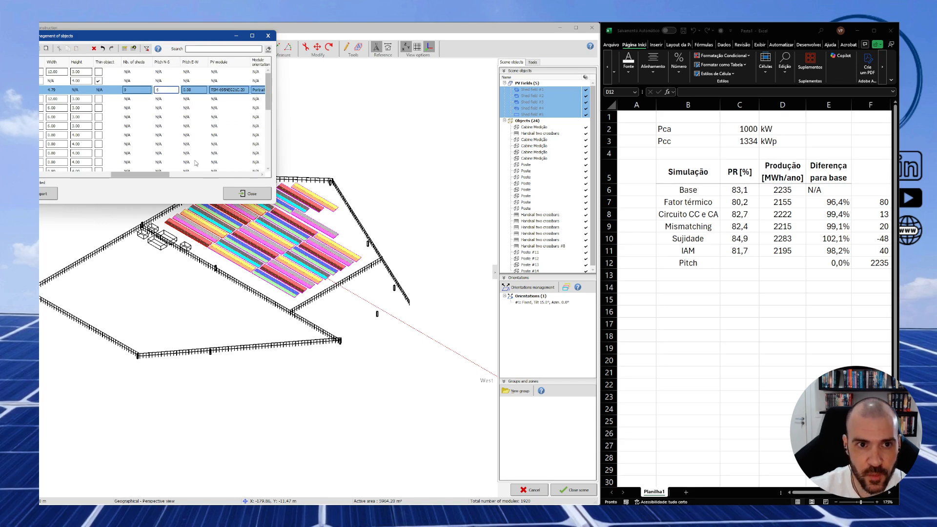
pyautogui.click(246, 194)
pyautogui.click(247, 194)
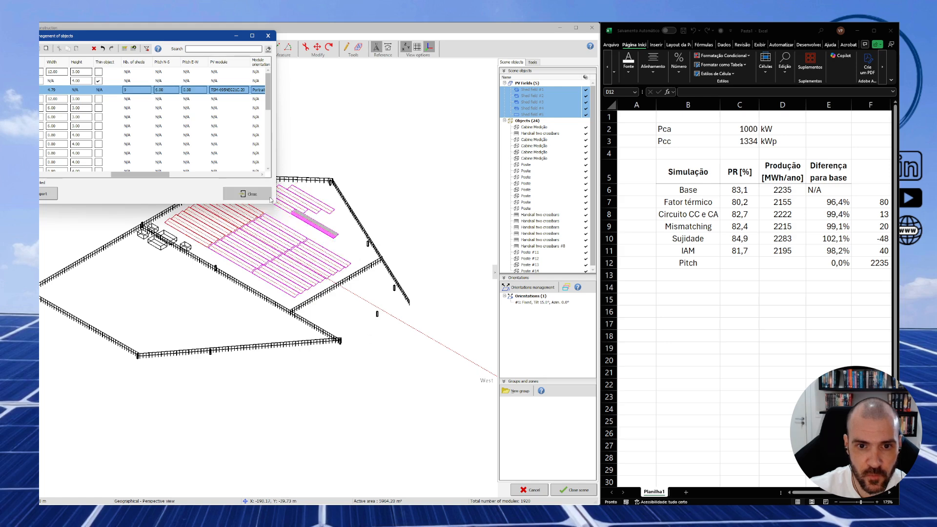
# - Show the scene in realistic view, close it, compute the shading factor table and accept the near shadings definition
pyautogui.click(216, 47)
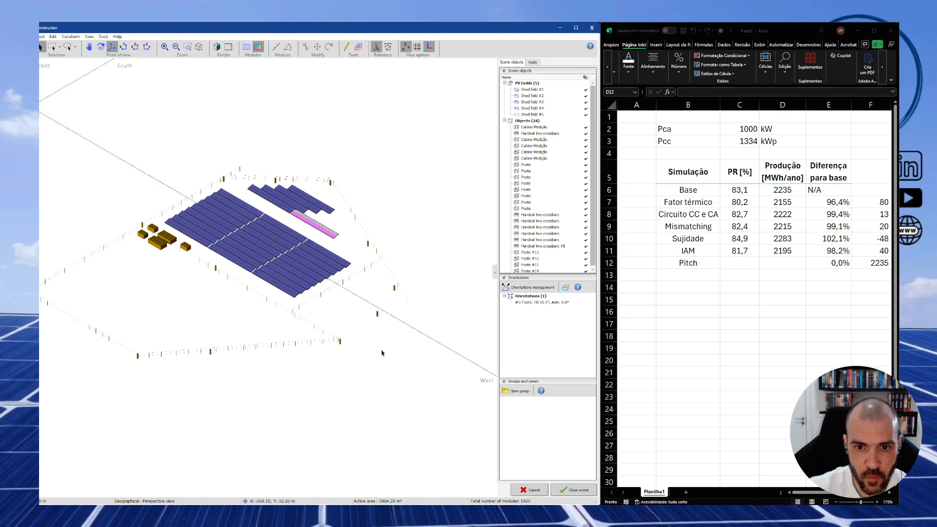
pyautogui.click(577, 490)
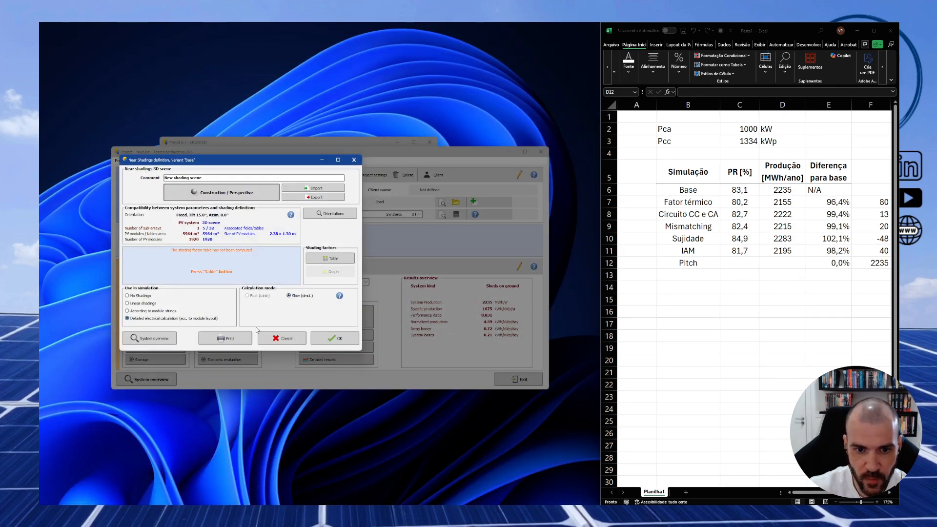
pyautogui.click(335, 261)
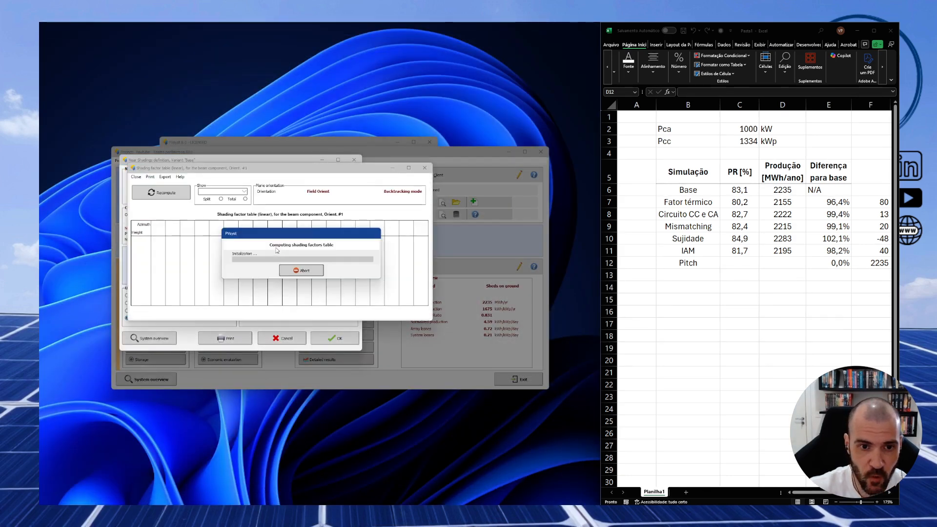
pyautogui.click(425, 168)
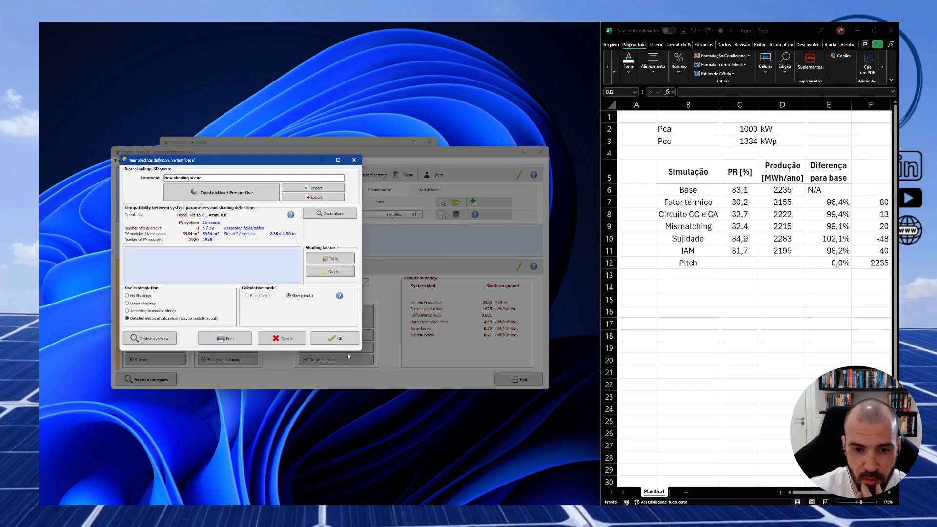
pyautogui.click(334, 342)
# - Run the simulation and save the results as a new variant described as "Pitch"
pyautogui.click(332, 322)
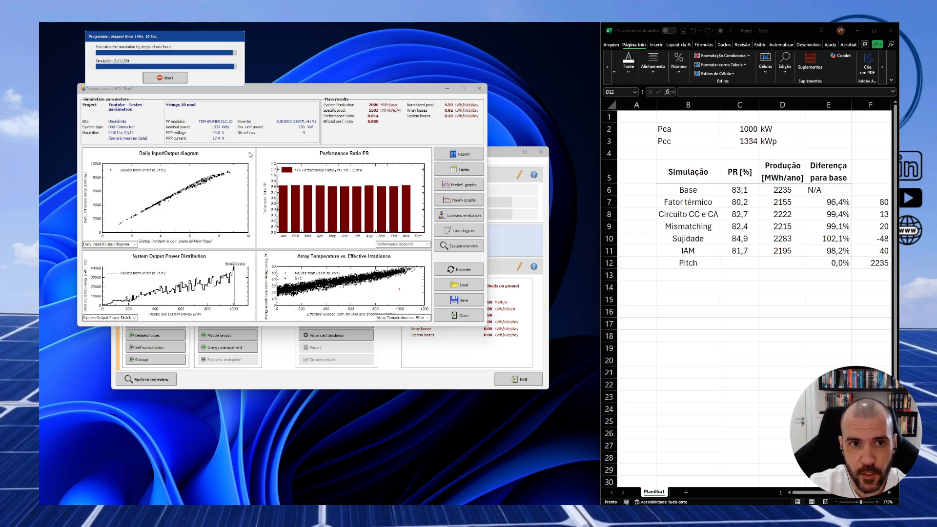
pyautogui.click(459, 315)
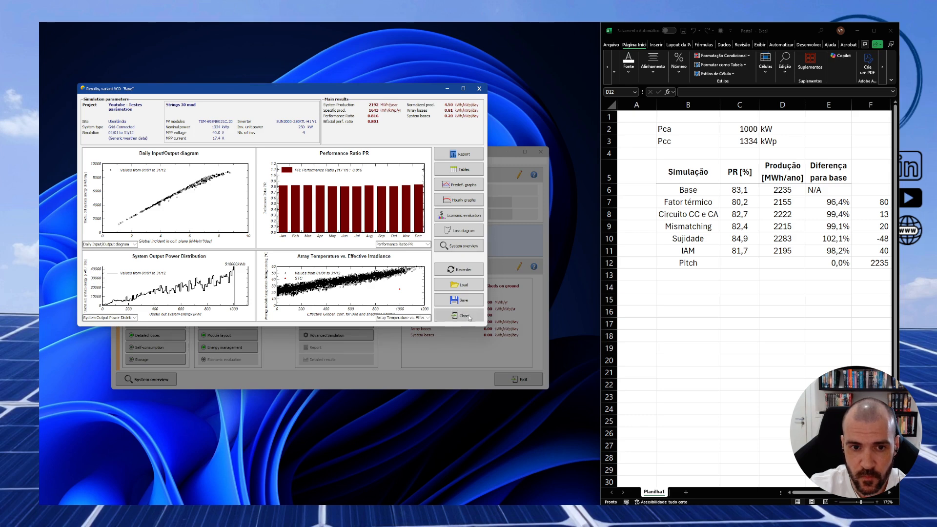
pyautogui.click(315, 272)
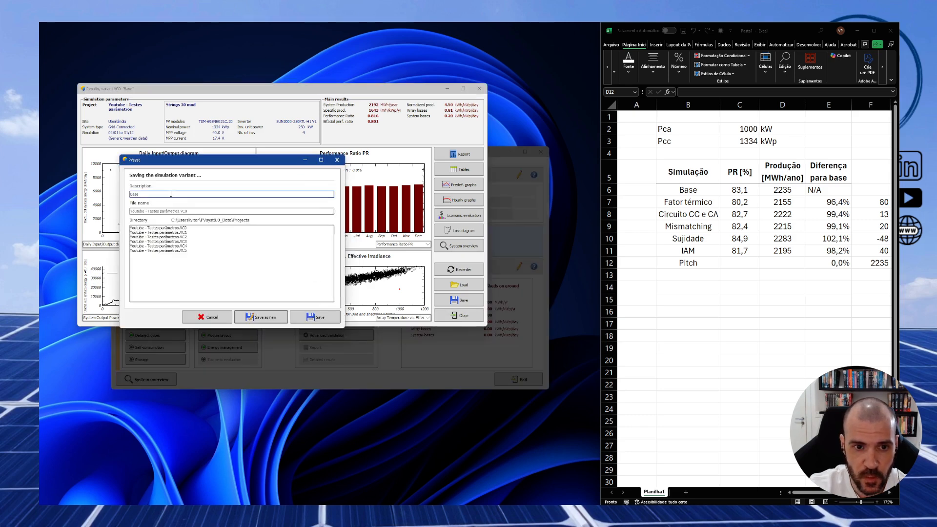
pyautogui.write('P')
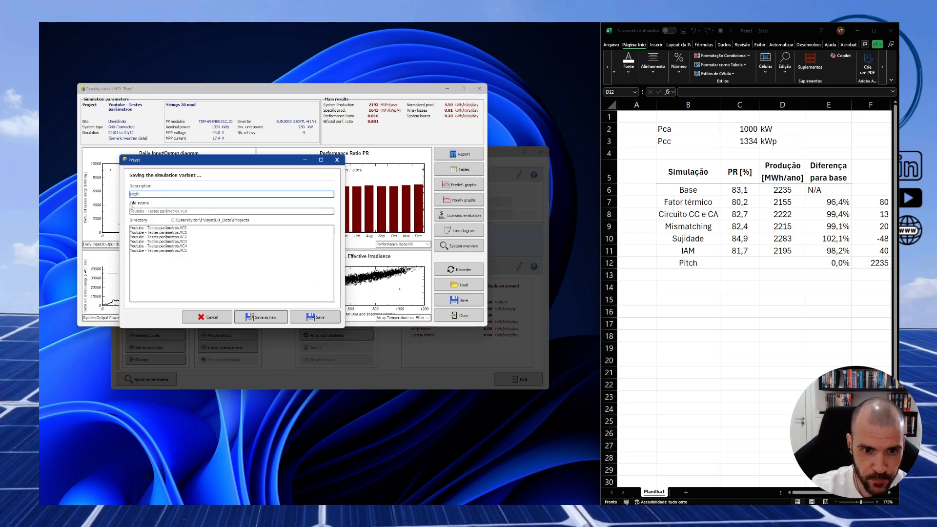
pyautogui.write('itch')
pyautogui.click(261, 318)
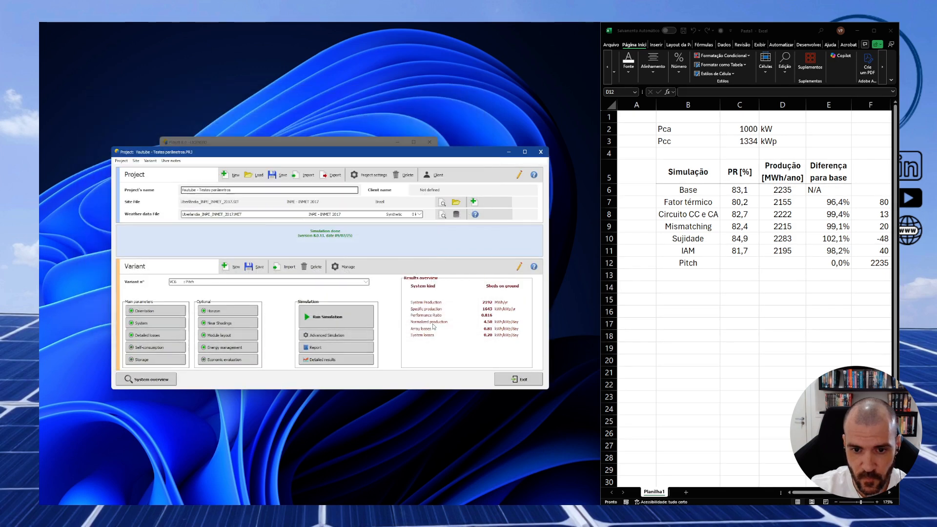
# - In the Excel sheet's Pitch row, enter a PR of 81,6 and a production of 2192
pyautogui.click(747, 264)
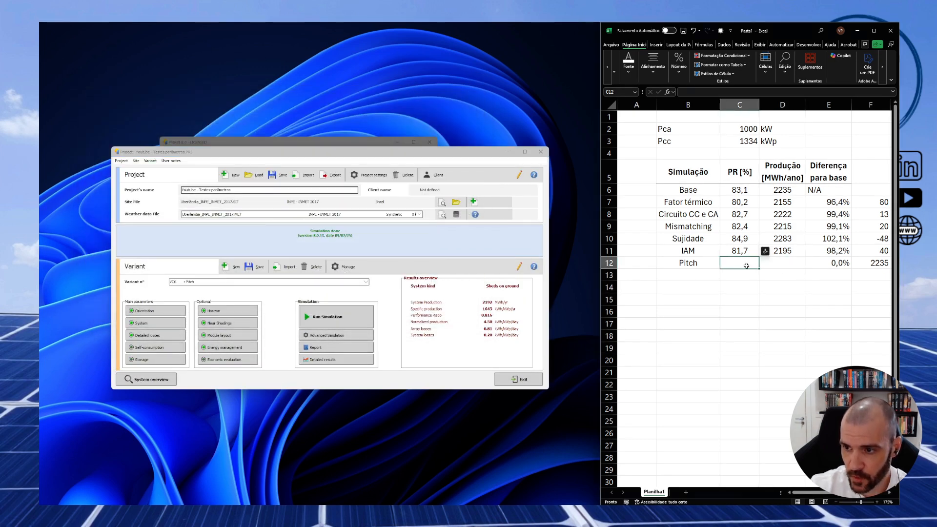
pyautogui.write('81,6')
pyautogui.press('Tab')
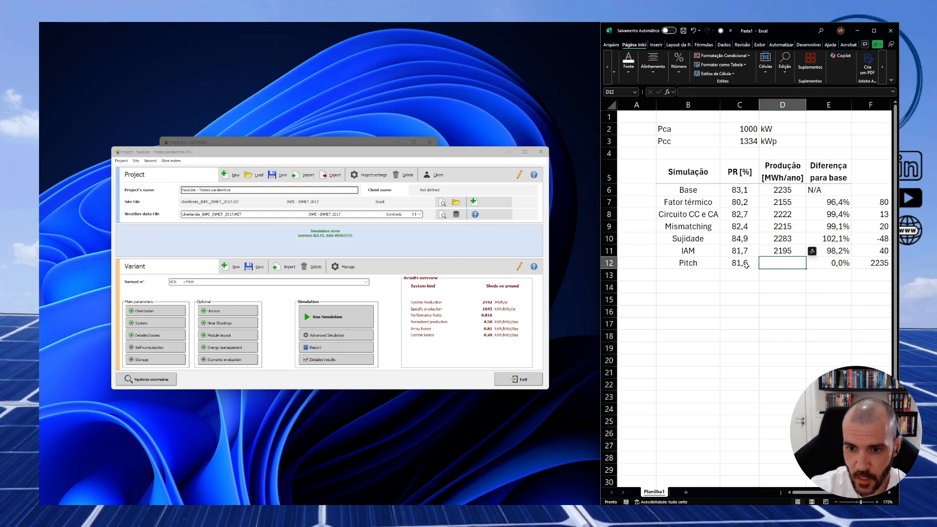
pyautogui.write('2195')
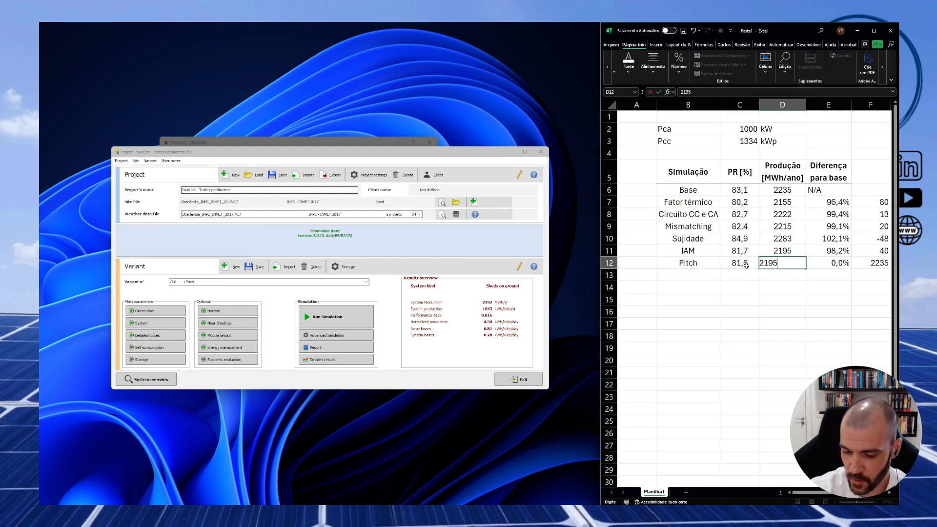
pyautogui.press('BackSpace')
pyautogui.write('2')
pyautogui.press('Return')
pyautogui.click(836, 327)
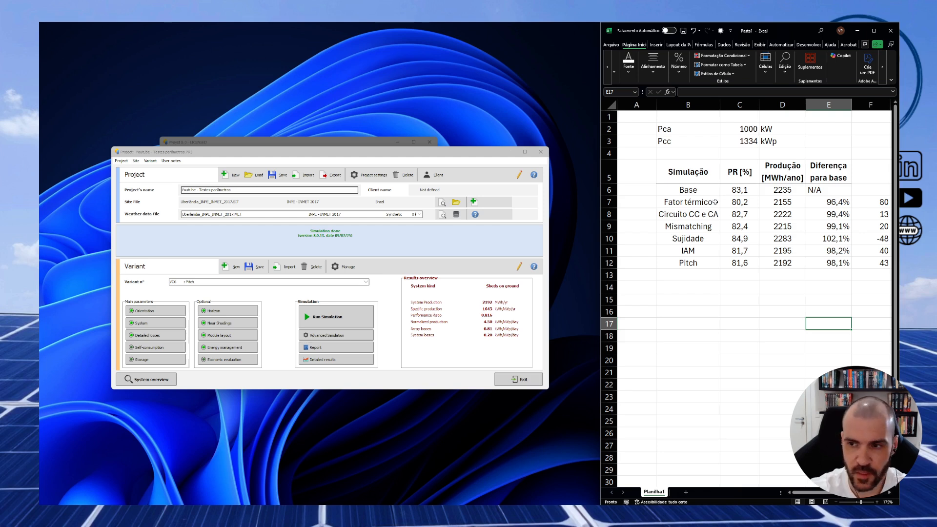
# - Review the comparison table's rows one by one, from Circuito CC e CA through Mismatching, Sujidade and IAM to Pitch
pyautogui.click(665, 216)
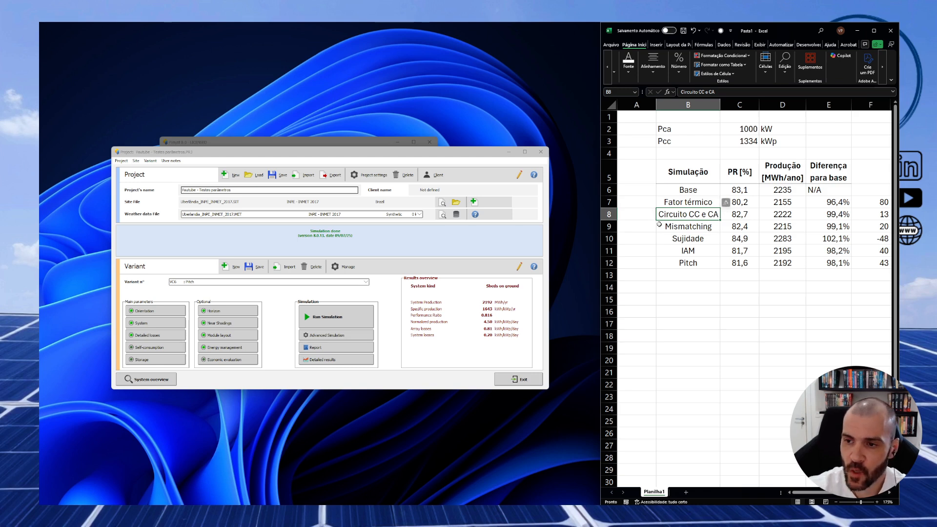
pyautogui.click(660, 227)
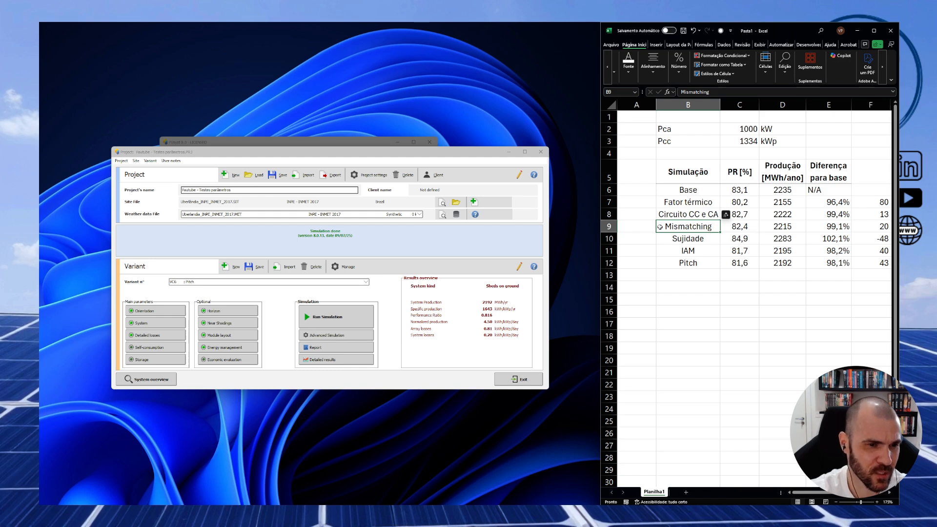
pyautogui.click(662, 238)
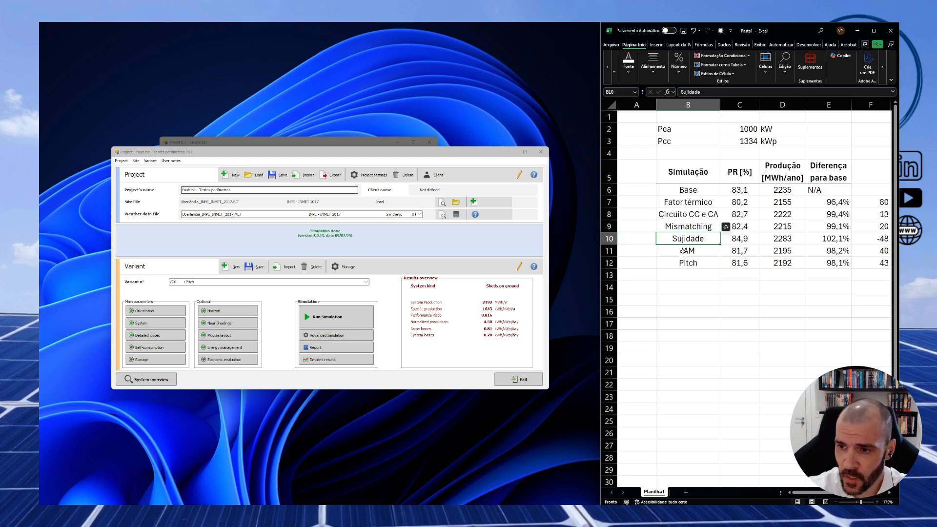
pyautogui.click(669, 250)
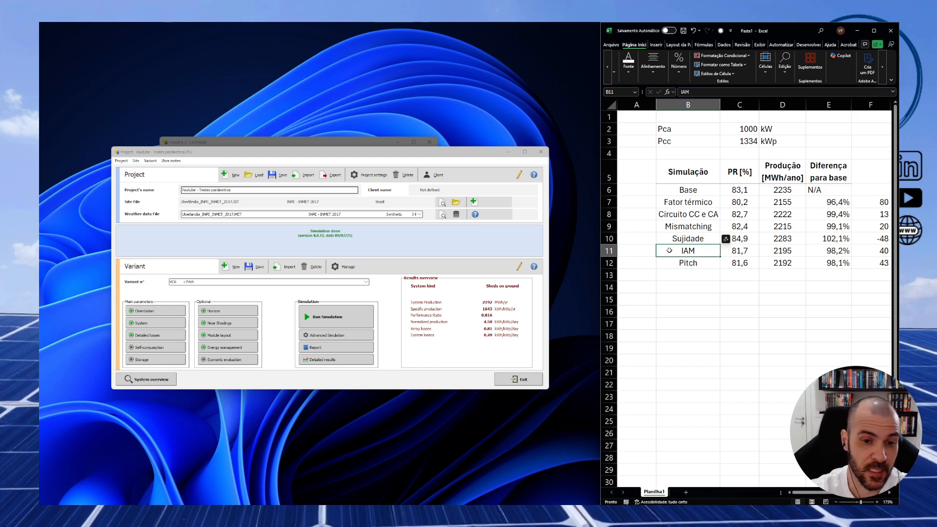
pyautogui.click(670, 262)
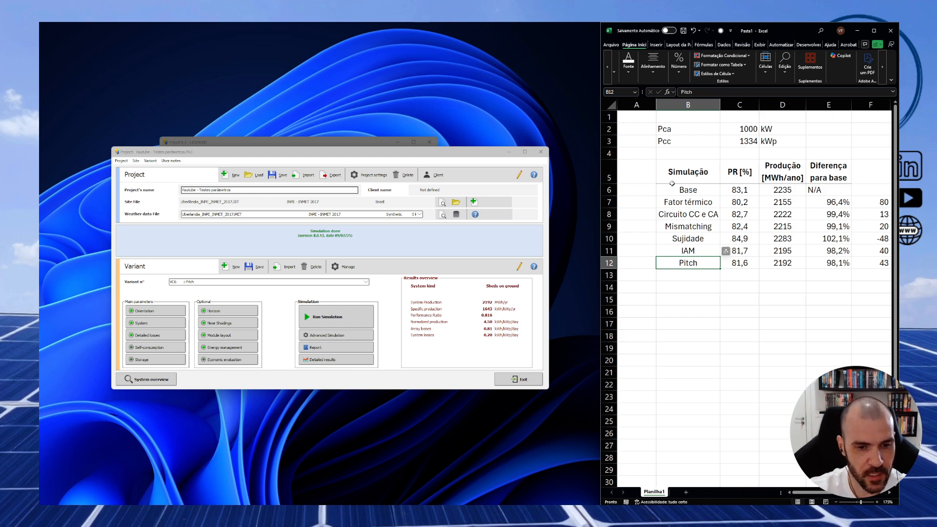
# - In PVsyst, look through the Pitch variant's detailed loss categories, from thermal and ohmic losses to aging and unavailability, without changing anything
pyautogui.click(155, 335)
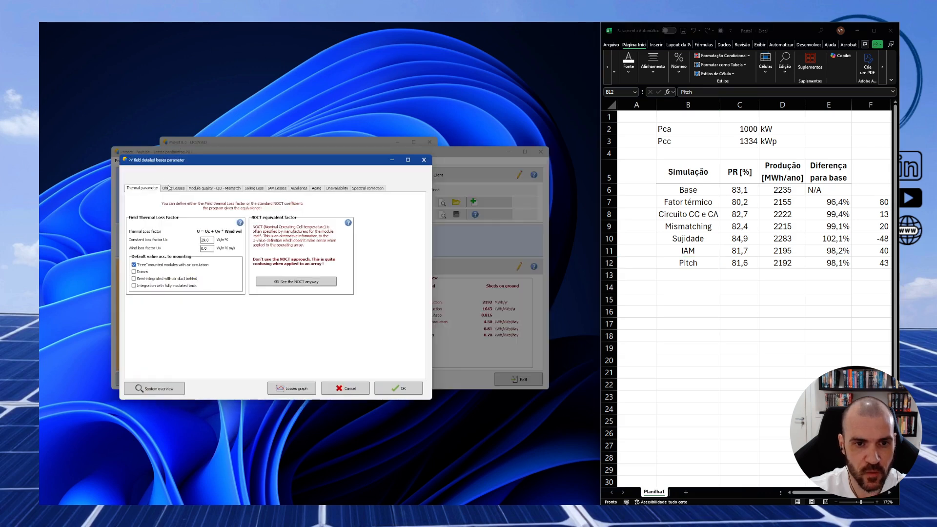
pyautogui.click(173, 188)
pyautogui.click(192, 190)
pyautogui.click(255, 188)
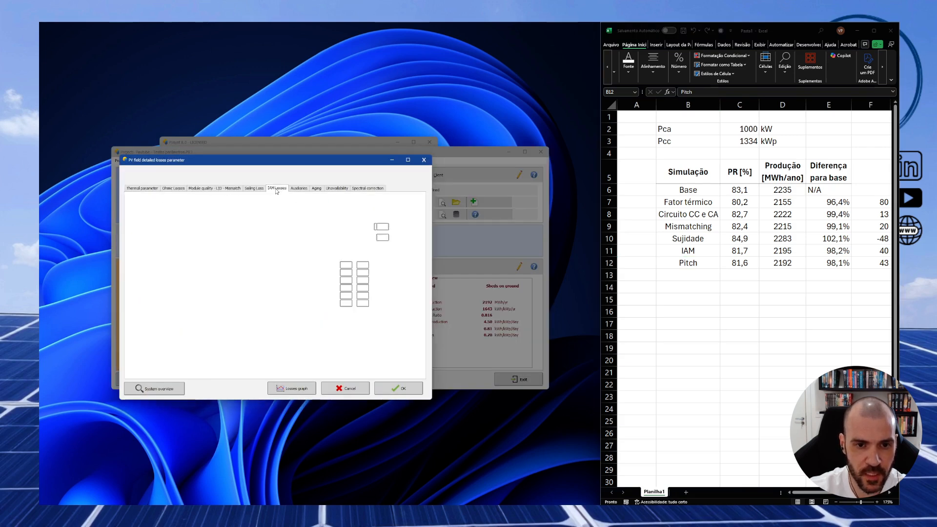
pyautogui.click(299, 189)
pyautogui.click(317, 188)
pyautogui.click(336, 188)
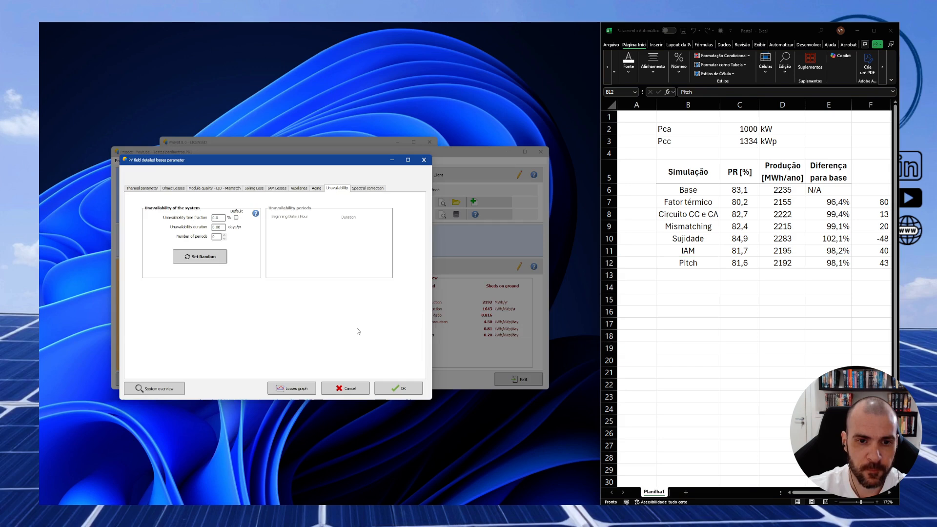
pyautogui.click(356, 387)
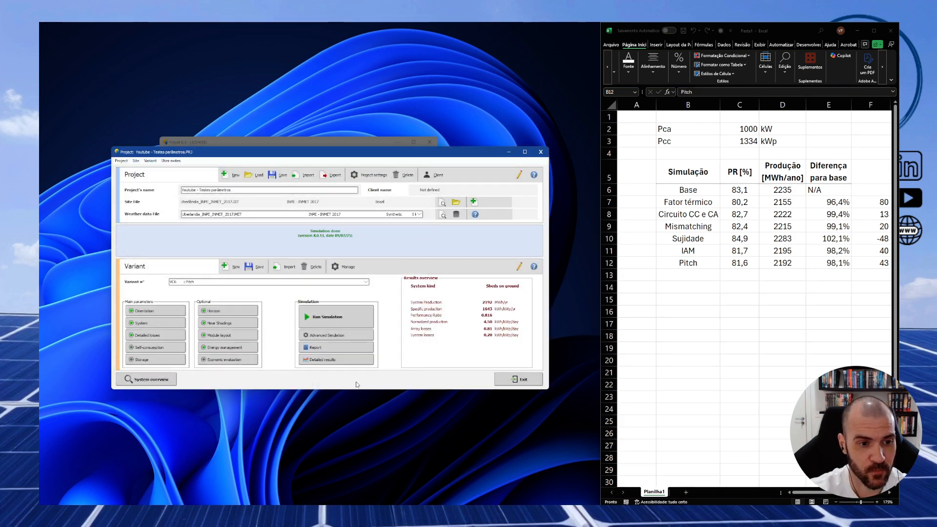